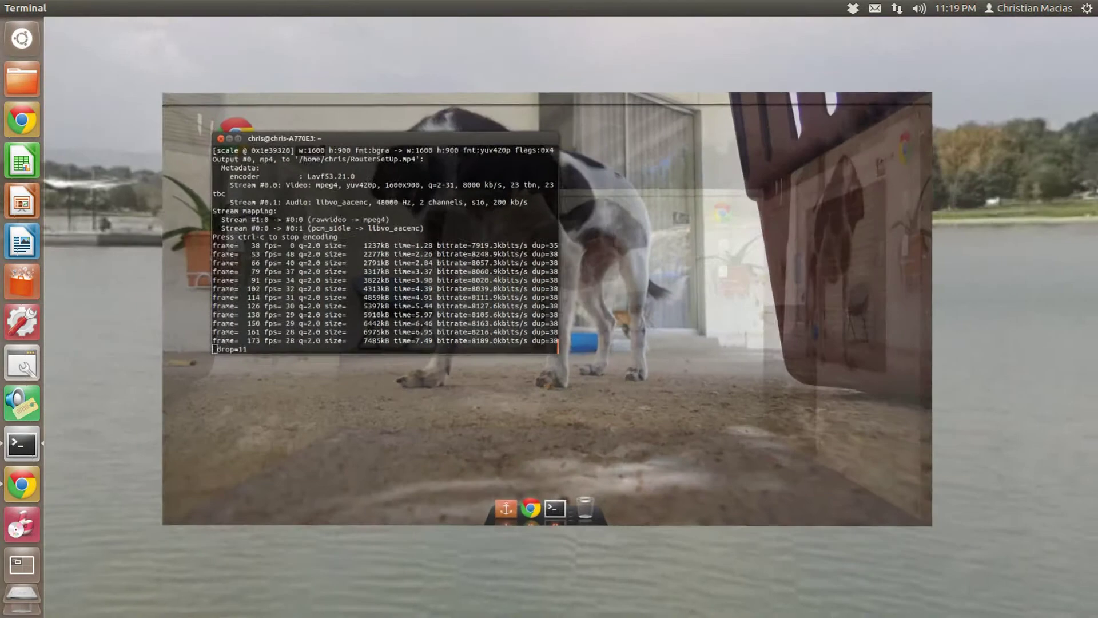
# Step: Rotate the desktop cube from the recording terminal to the workspace showing Chrome's New Tab page
pyautogui.hotkey('ctrl', 'alt', 'Right')
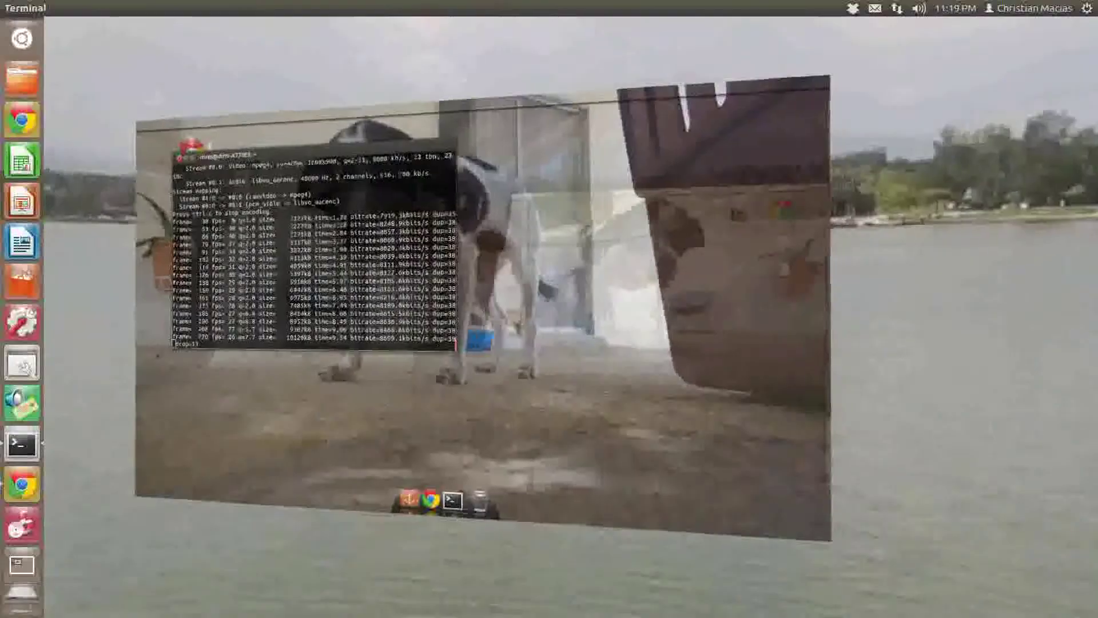
pyautogui.hotkey('ctrl', 'alt', 'Left')
pyautogui.hotkey('ctrl', 'alt', 'Right')
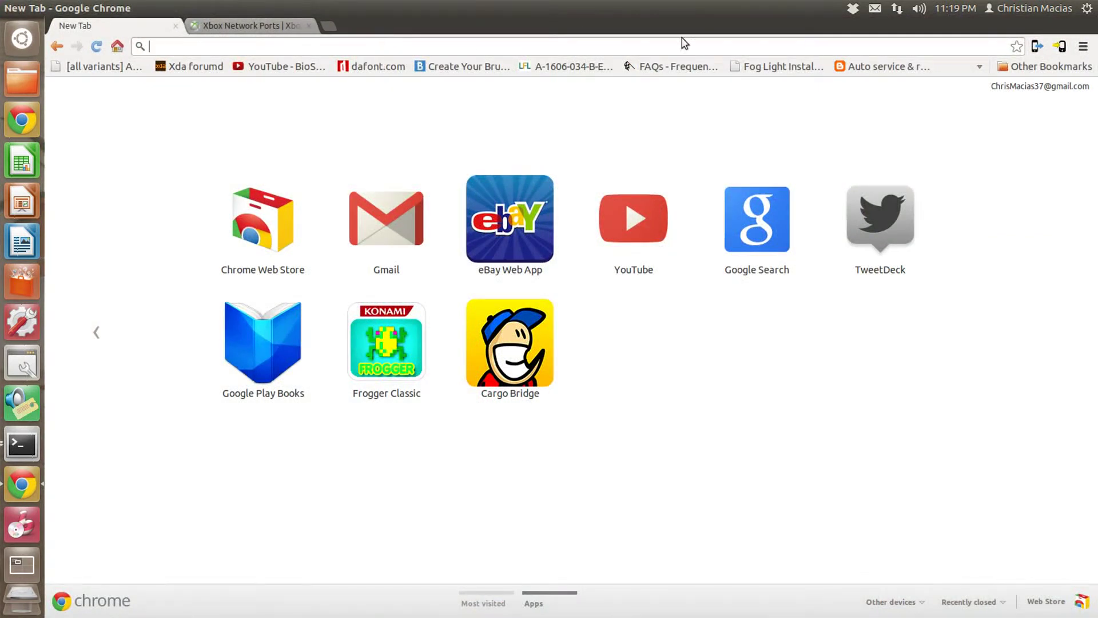
# Step: Open a new terminal, centre it, and run ifconfig
pyautogui.hotkey('ctrl', 'alt', 't')
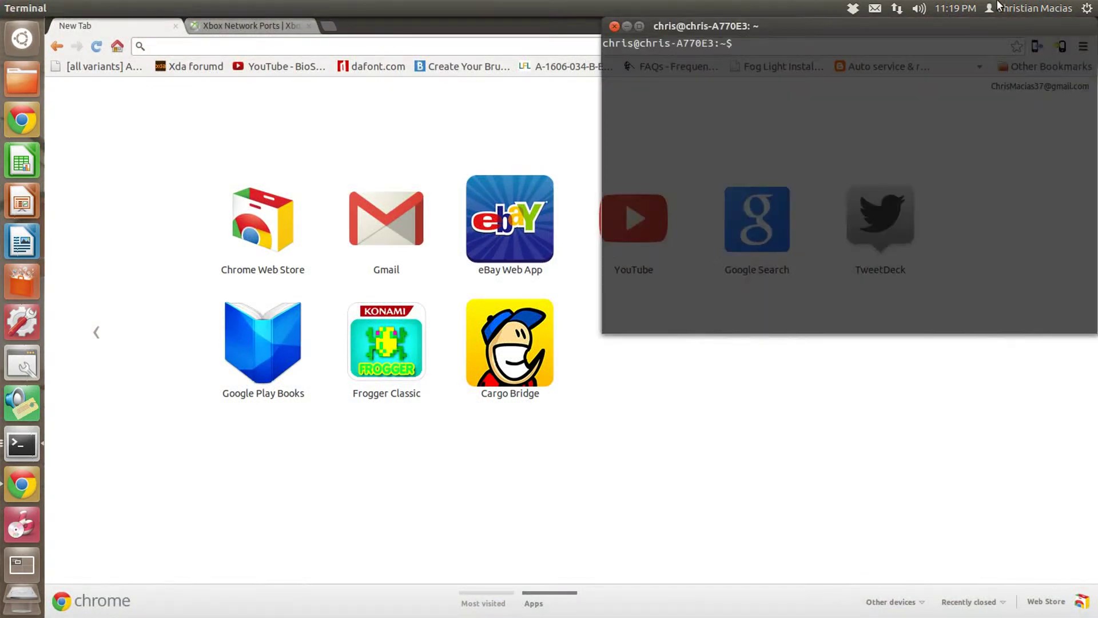
pyautogui.moveTo(740, 37); pyautogui.dragTo(588, 121)
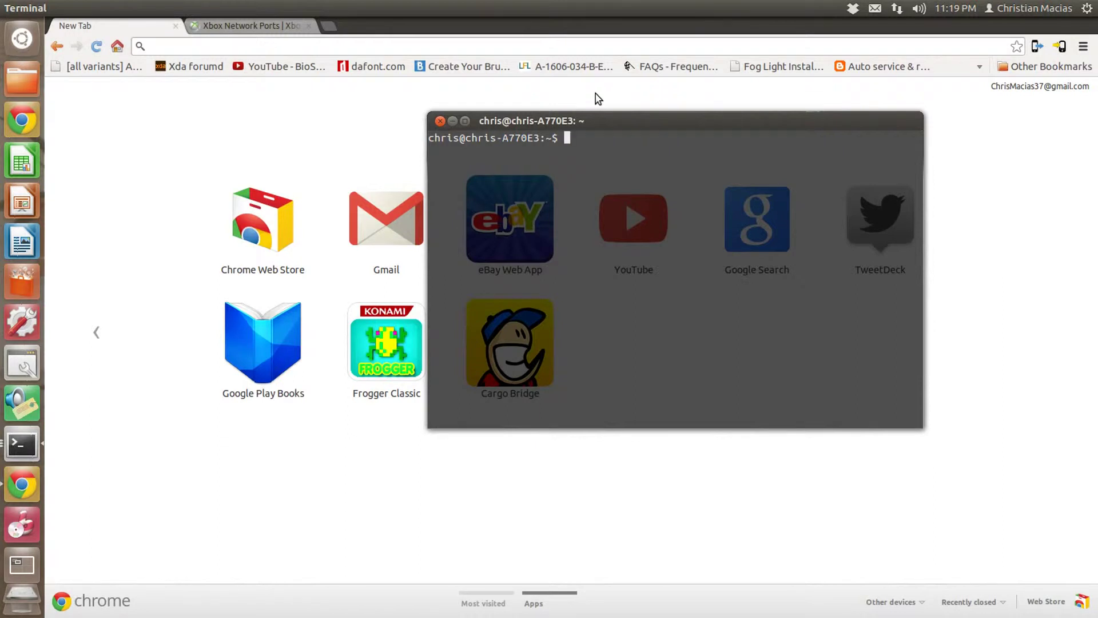
pyautogui.write('ifconfig')
pyautogui.press('Return')
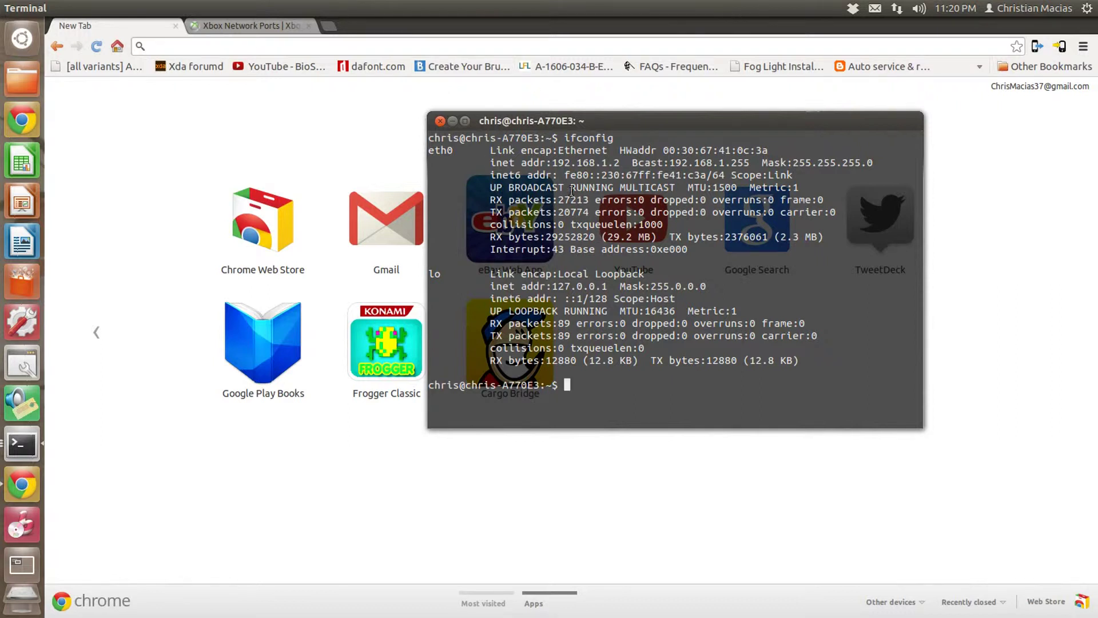
# Step: Highlight eth0's IP address 192.168.1.2 in the ifconfig output
pyautogui.moveTo(551, 163); pyautogui.dragTo(611, 163)
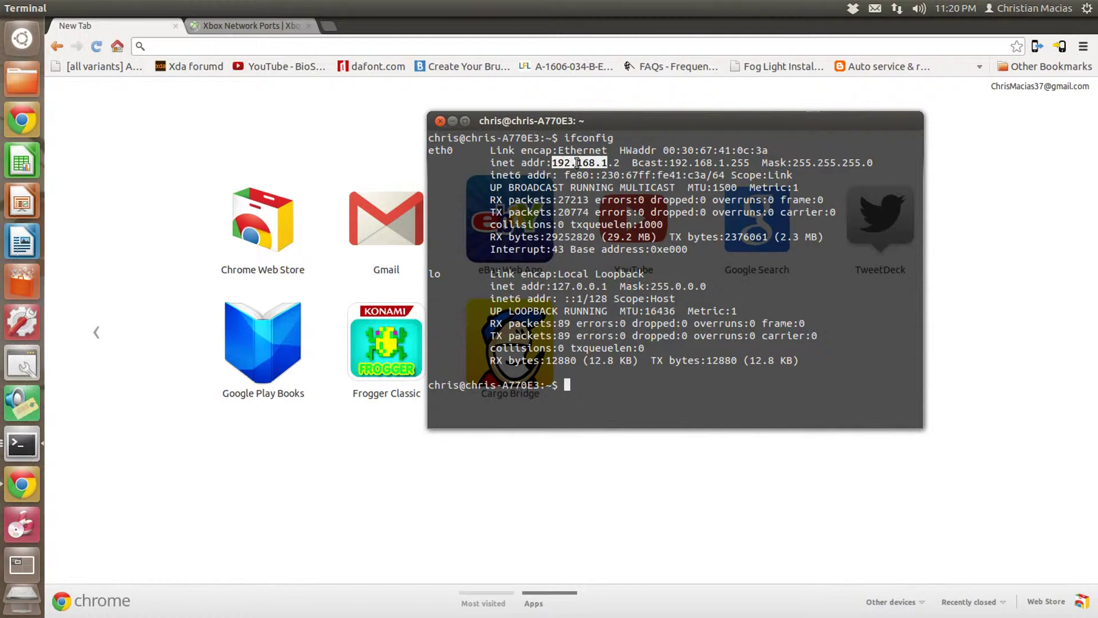
pyautogui.click(555, 161)
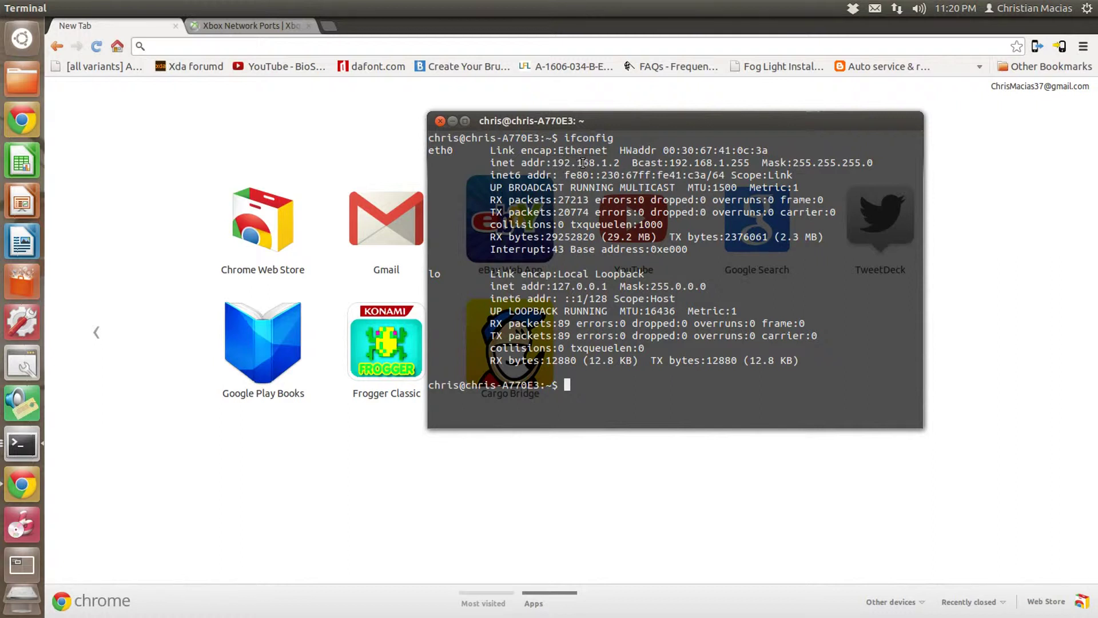
pyautogui.moveTo(582, 163); pyautogui.dragTo(622, 162)
pyautogui.click(607, 162)
pyautogui.click(530, 138)
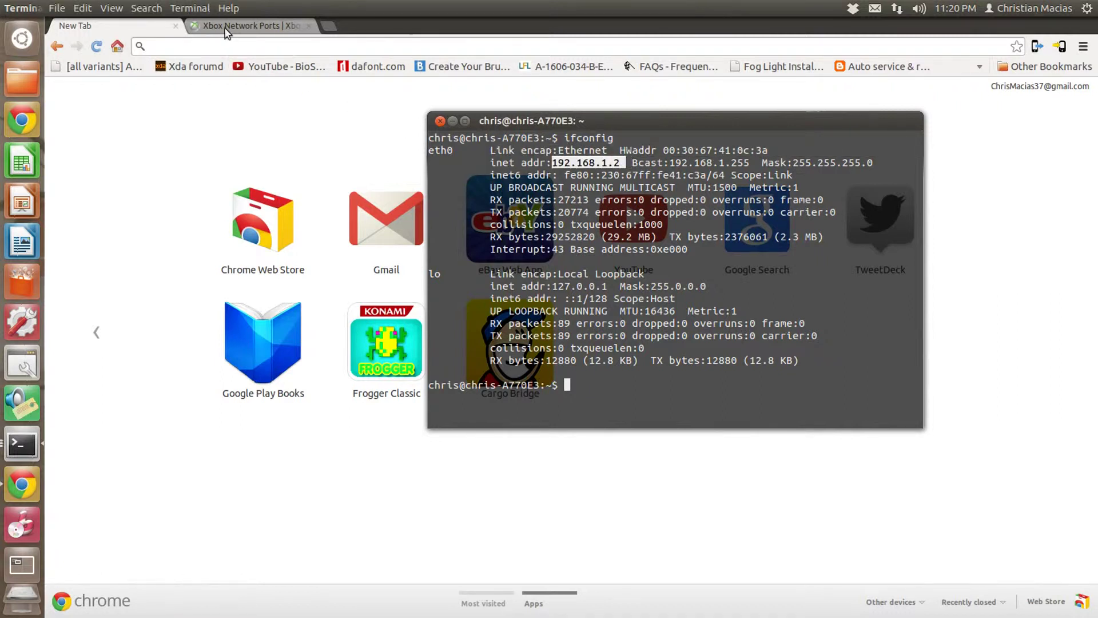
# Step: Load the router page at 192.168.1.1 in Chrome, fixing the mistyped address
pyautogui.click(668, 30)
pyautogui.write('192.168.')
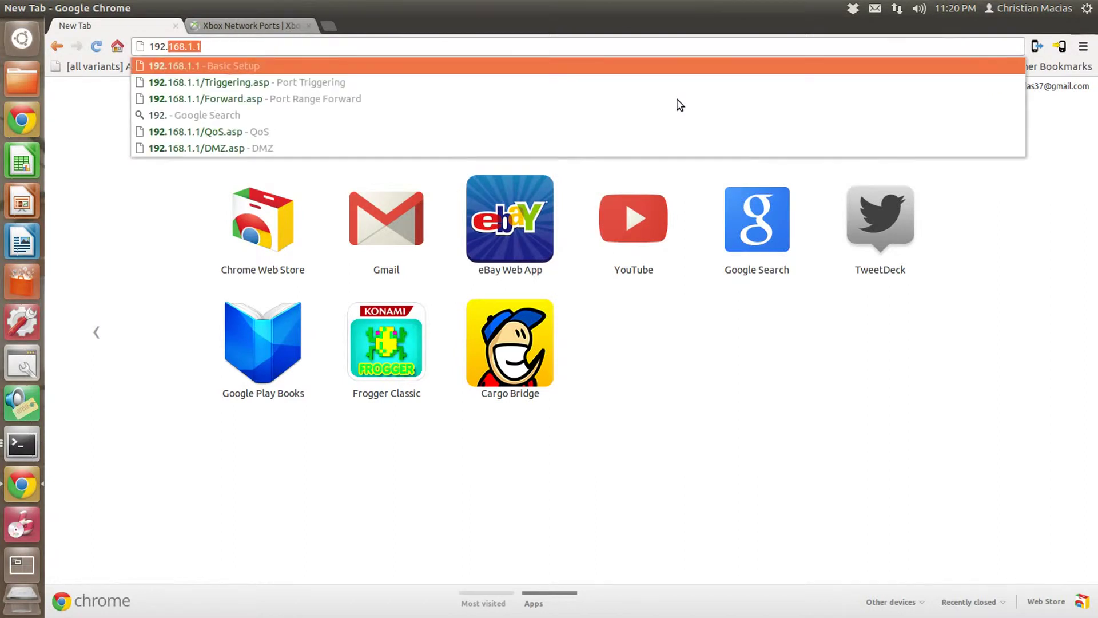
pyautogui.write('11')
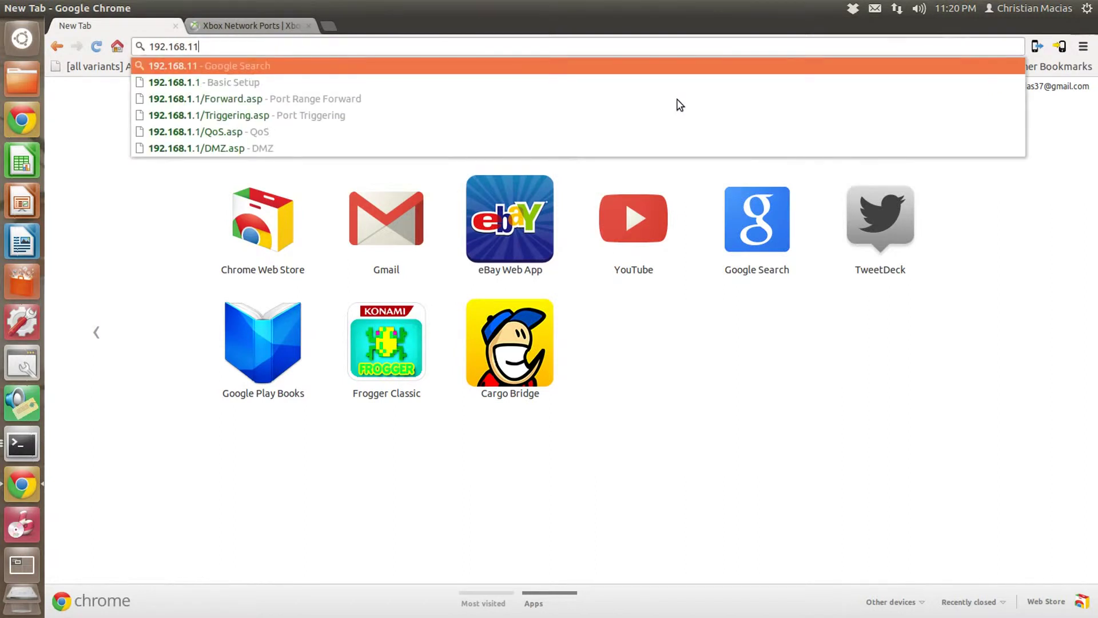
pyautogui.write('.')
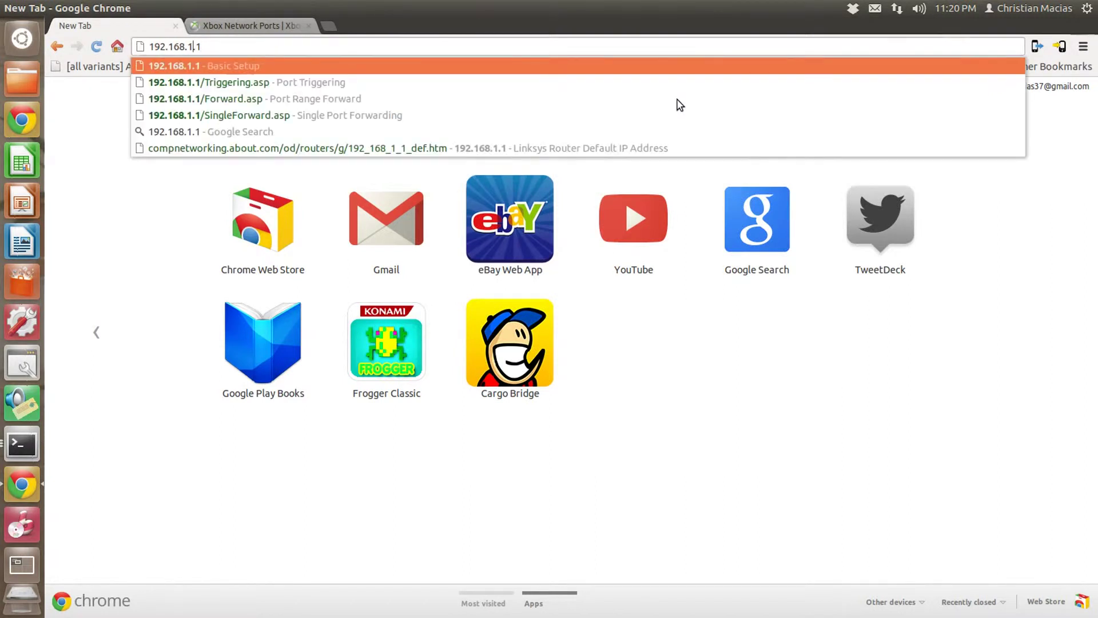
pyautogui.press('BackSpace')
pyautogui.write('0')
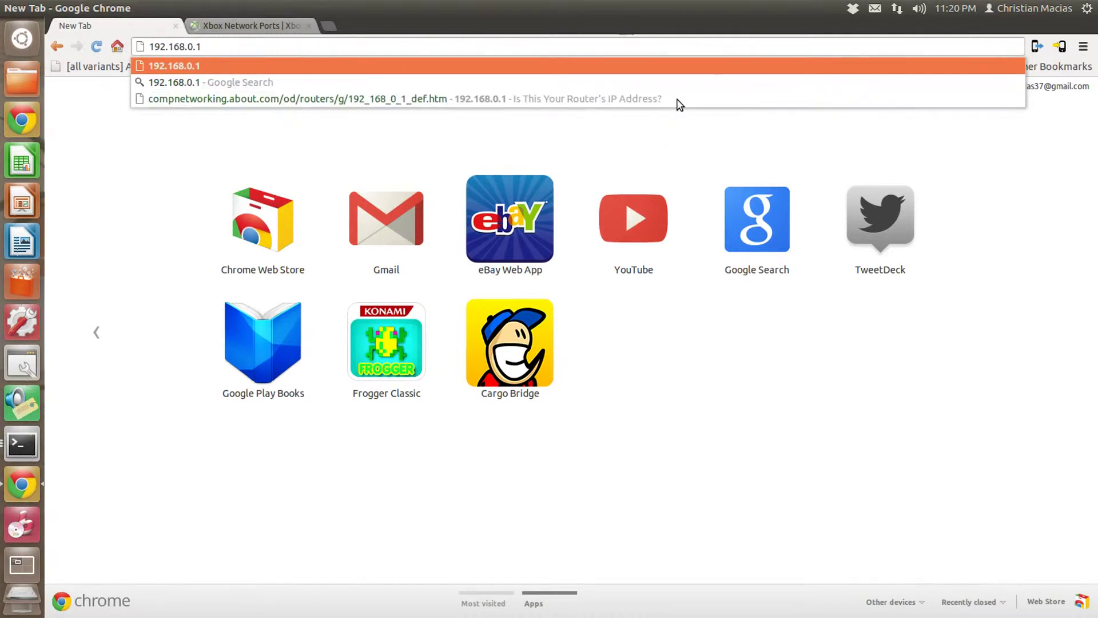
pyautogui.press('BackSpace')
pyautogui.write('1')
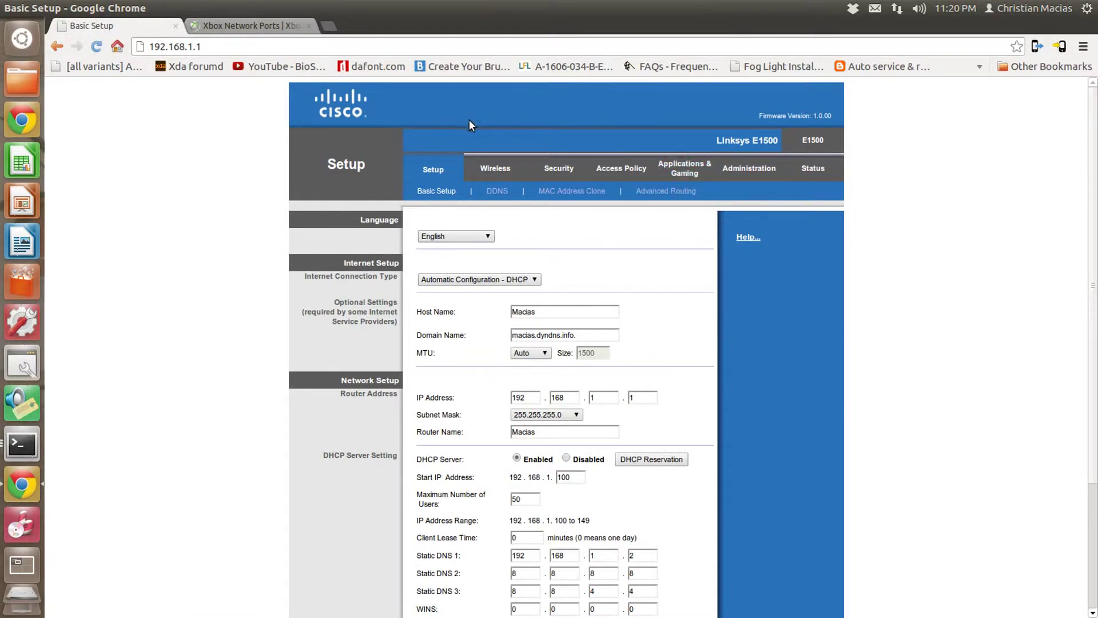
# Step: Confirm on the Administration Management page that UPnP is Enabled, checking the terminal briefly
pyautogui.click(762, 167)
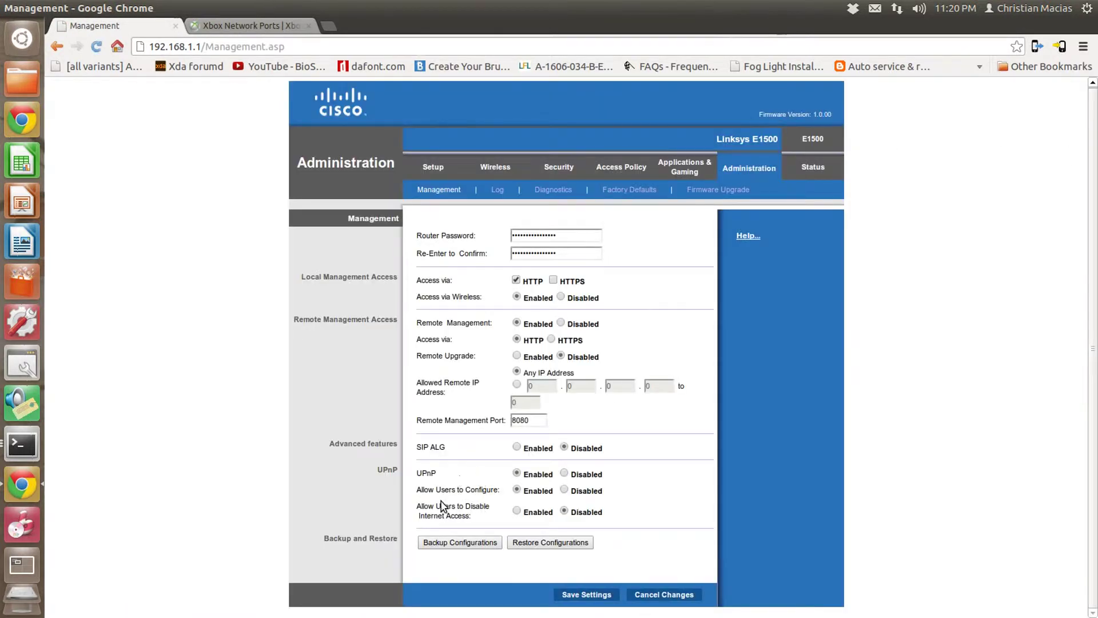
pyautogui.moveTo(416, 474); pyautogui.dragTo(435, 475)
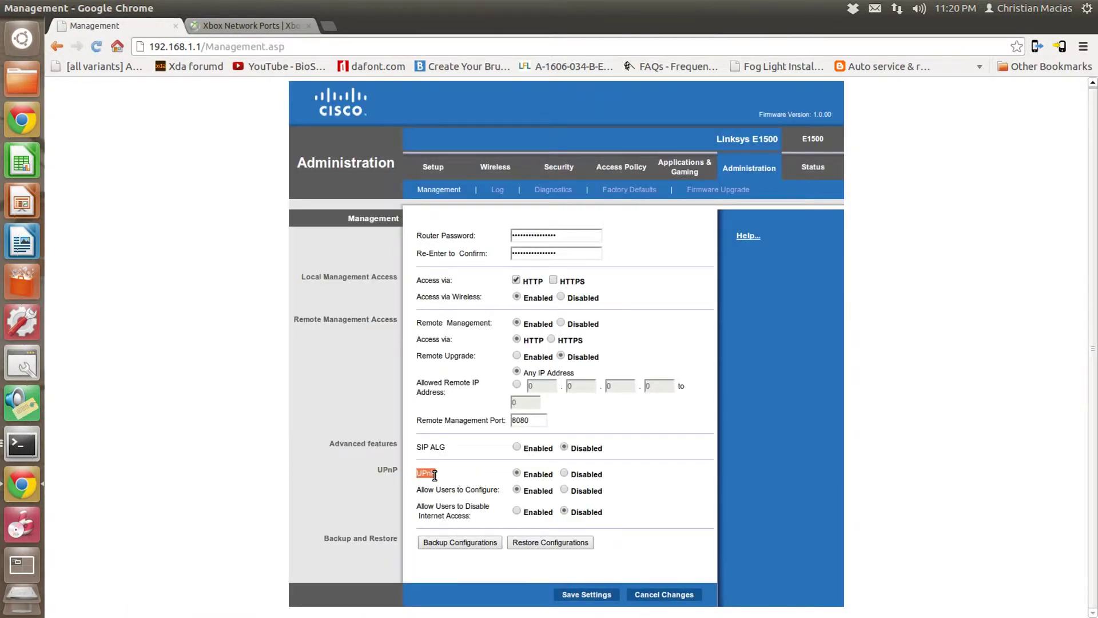
pyautogui.click(518, 475)
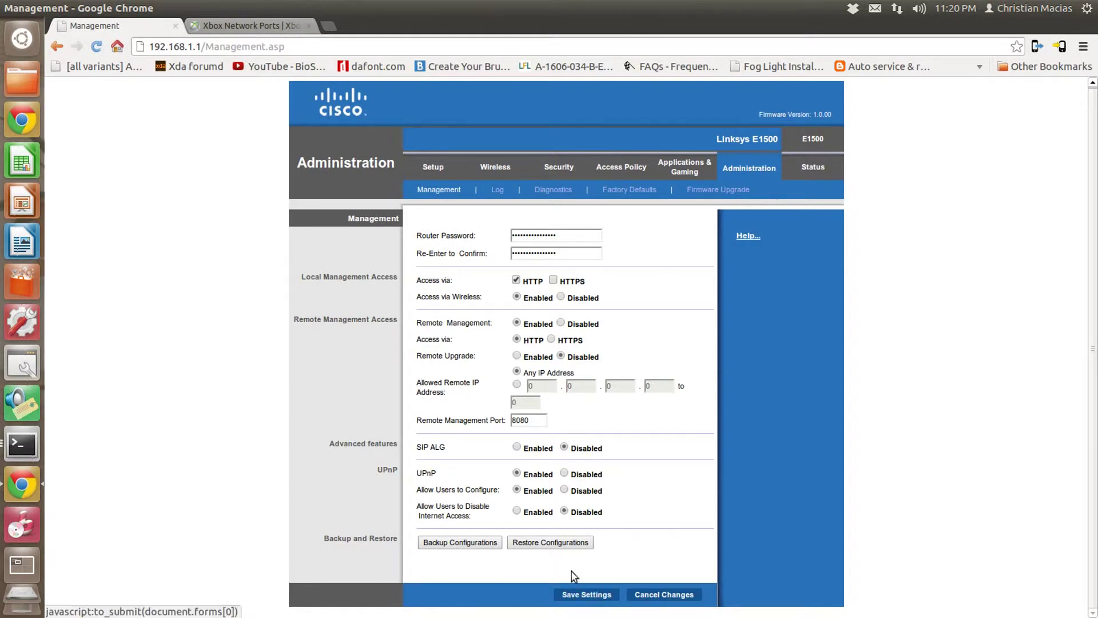
pyautogui.hotkey('alt', 'Tab')
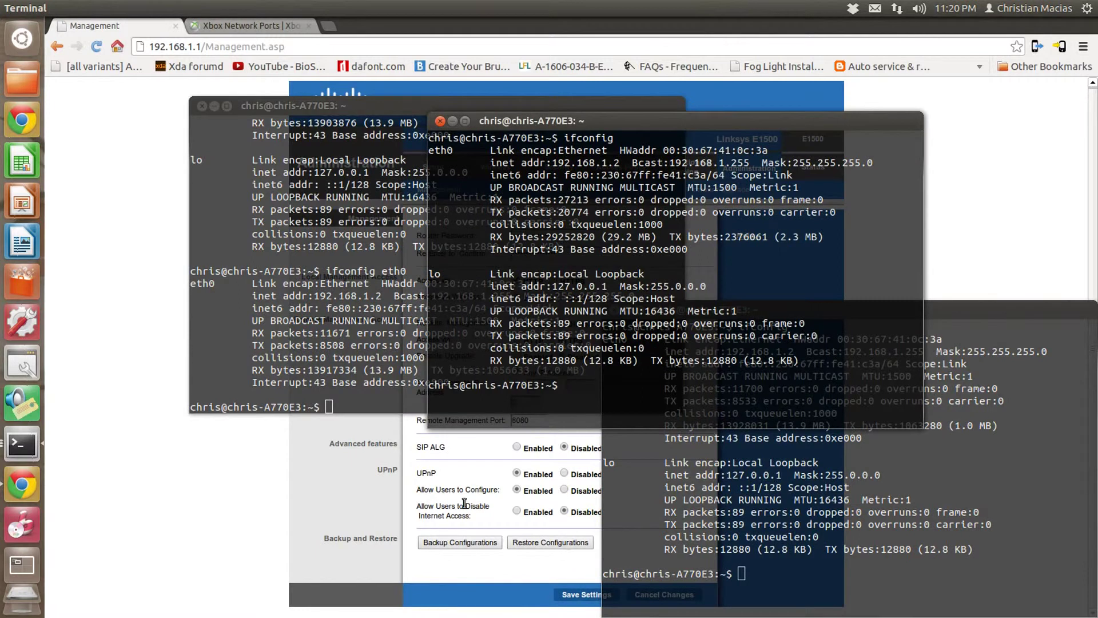
pyautogui.hotkey('alt', 'Tab')
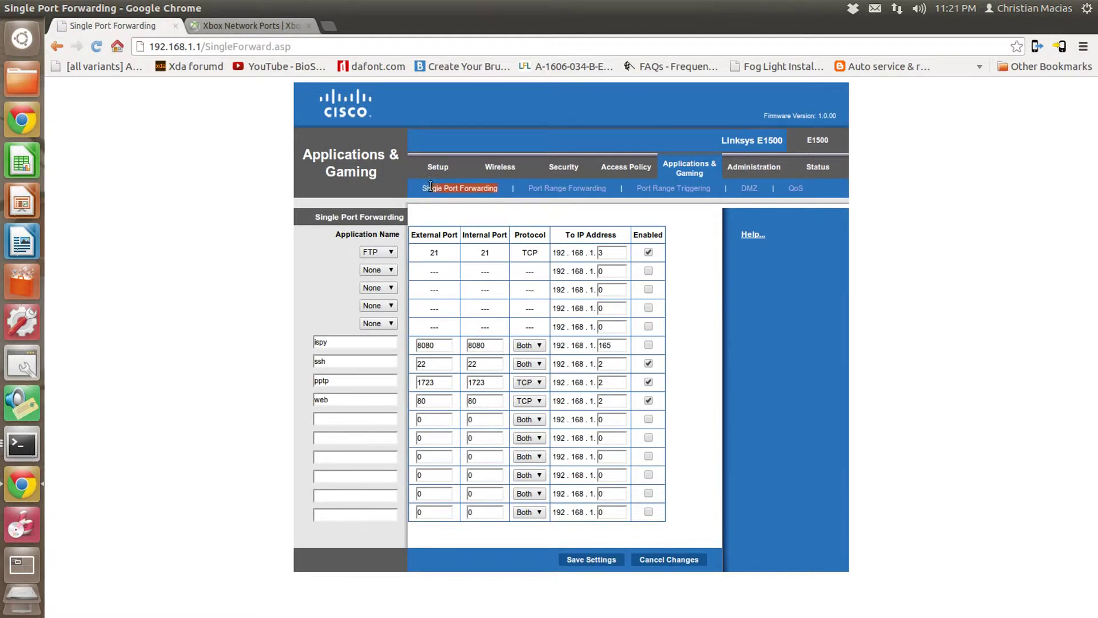
# Step: Name the first Port Range Triggering entry 'Xbox live'
pyautogui.click(668, 190)
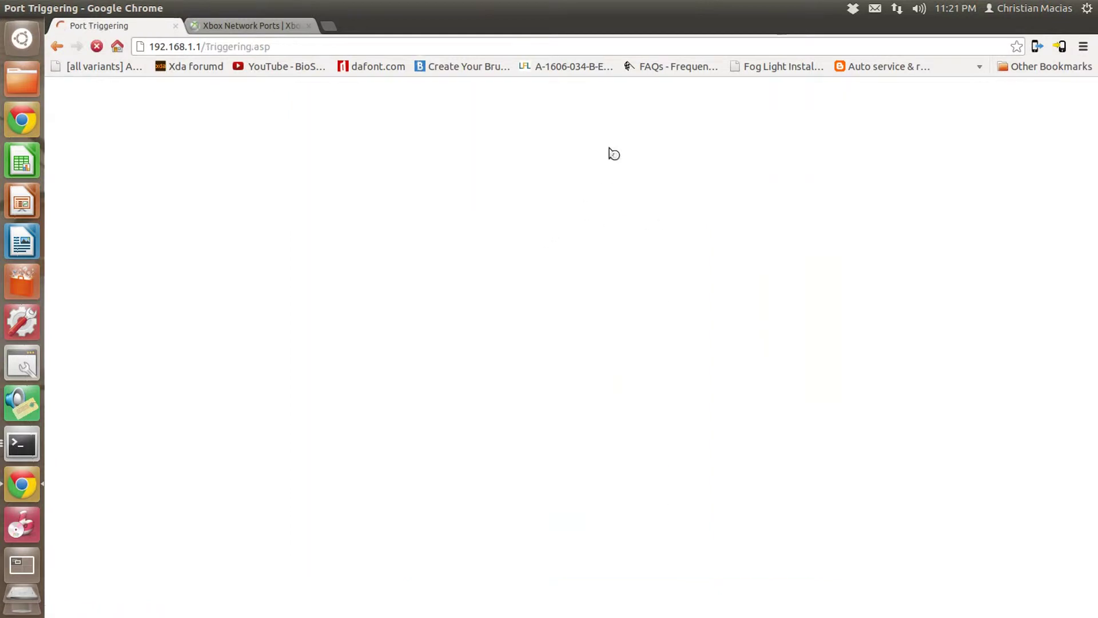
pyautogui.click(455, 247)
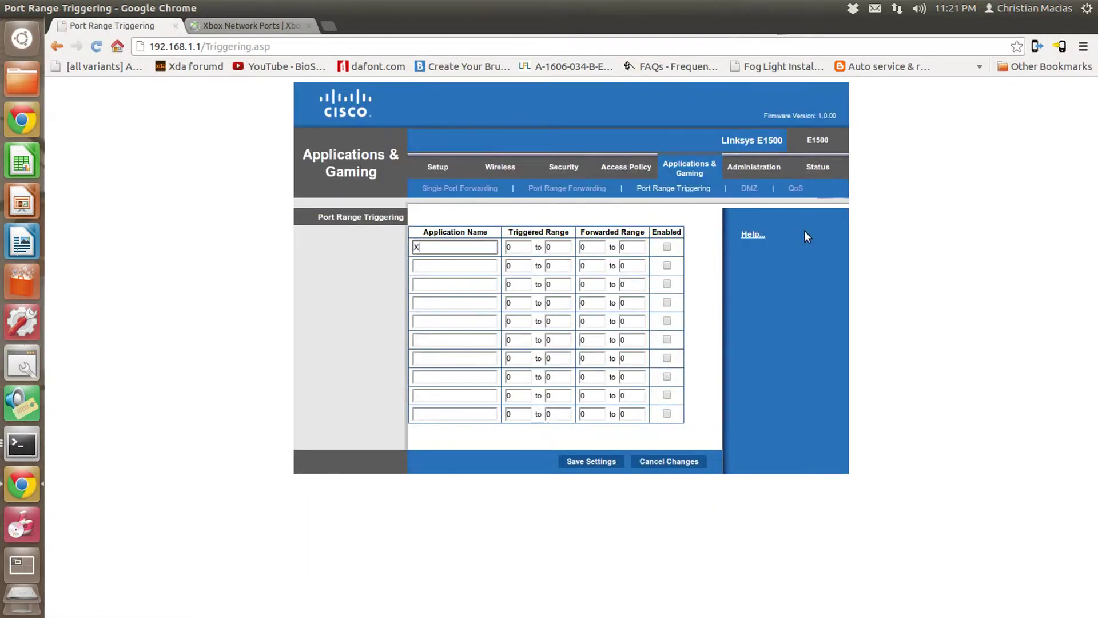
pyautogui.write('Xbox live')
pyautogui.click(510, 247)
pyautogui.click(556, 247)
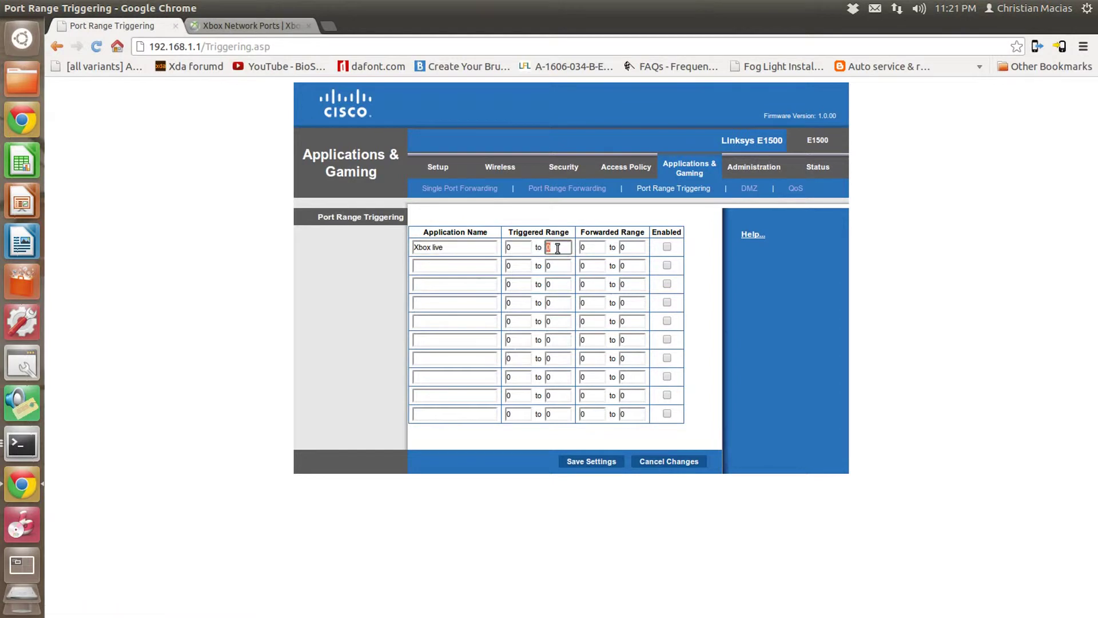
pyautogui.click(589, 247)
pyautogui.click(621, 247)
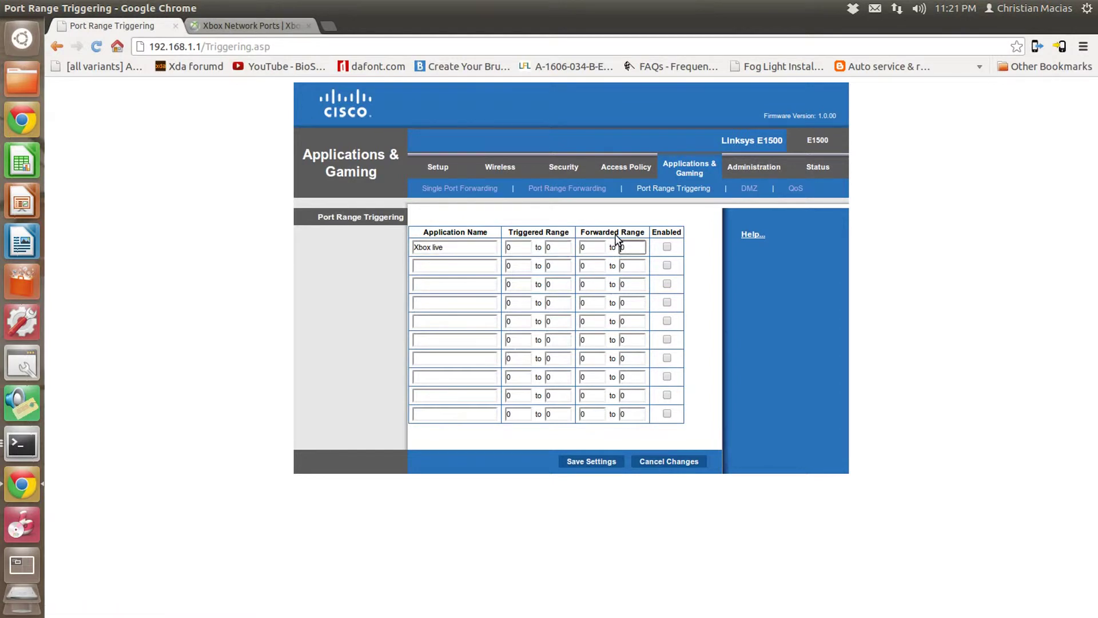
# Step: Look up the Xbox LIVE required ports 88, 3074, 53 and 80 on the Xbox network ports page
pyautogui.click(212, 24)
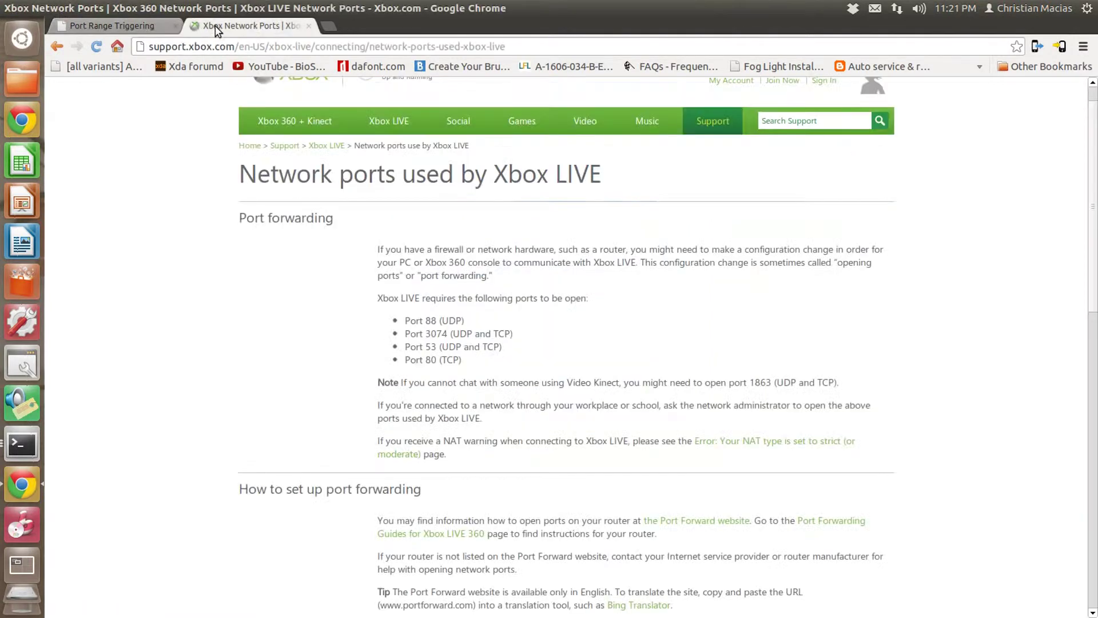
pyautogui.click(561, 46)
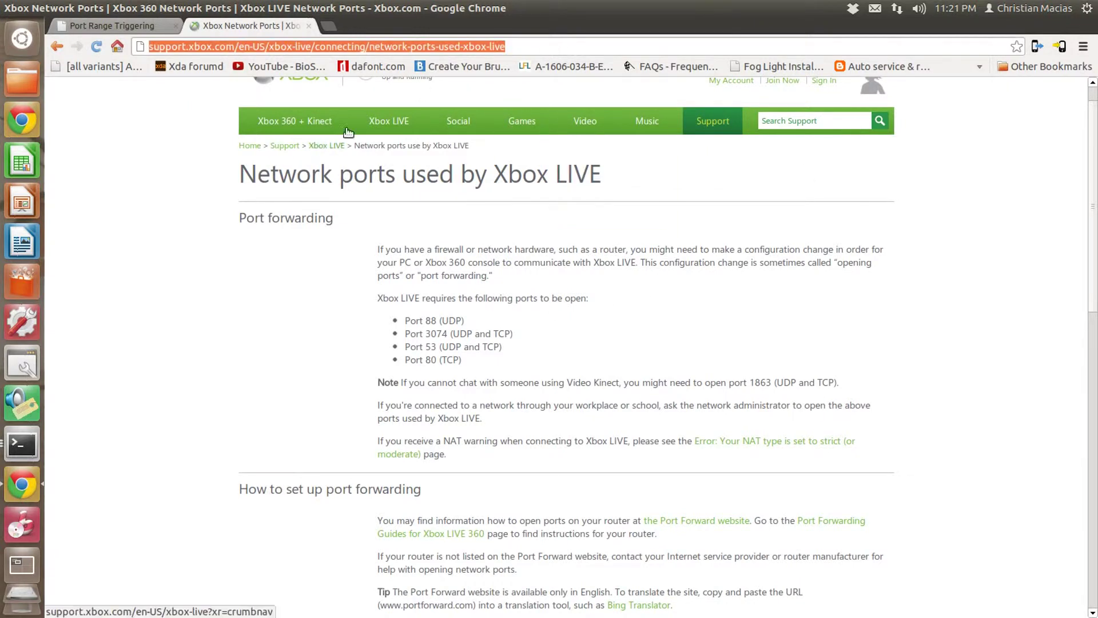
pyautogui.doubleClick(431, 321)
pyautogui.doubleClick(437, 334)
pyautogui.hotkey('ctrl', 'c')
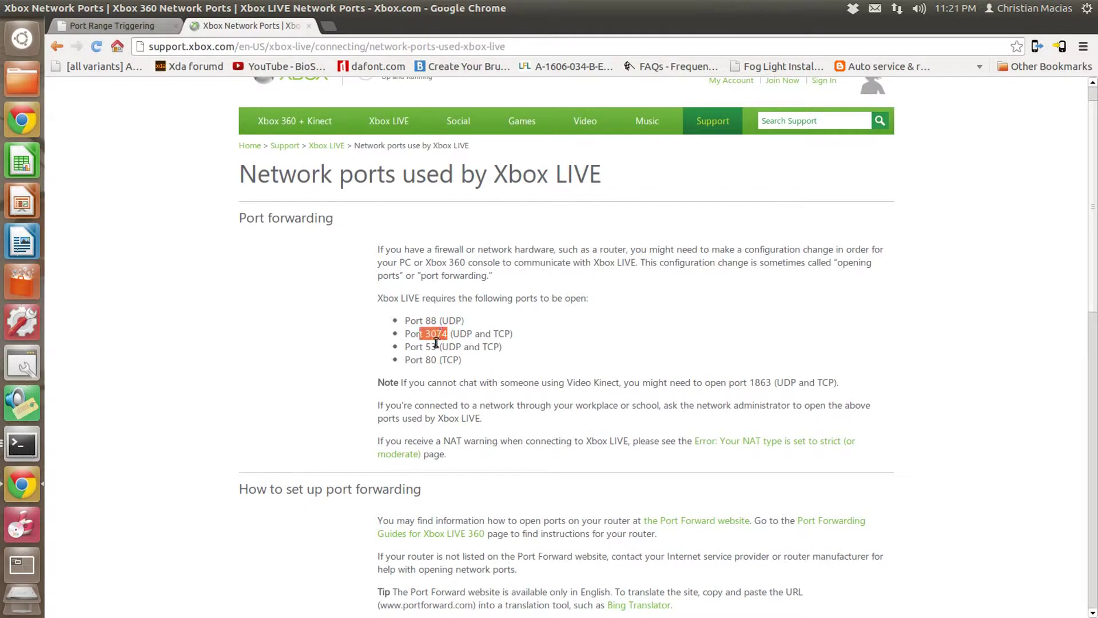
pyautogui.doubleClick(431, 347)
pyautogui.doubleClick(431, 360)
pyautogui.click(442, 321)
pyautogui.doubleClick(431, 320)
pyautogui.click(137, 25)
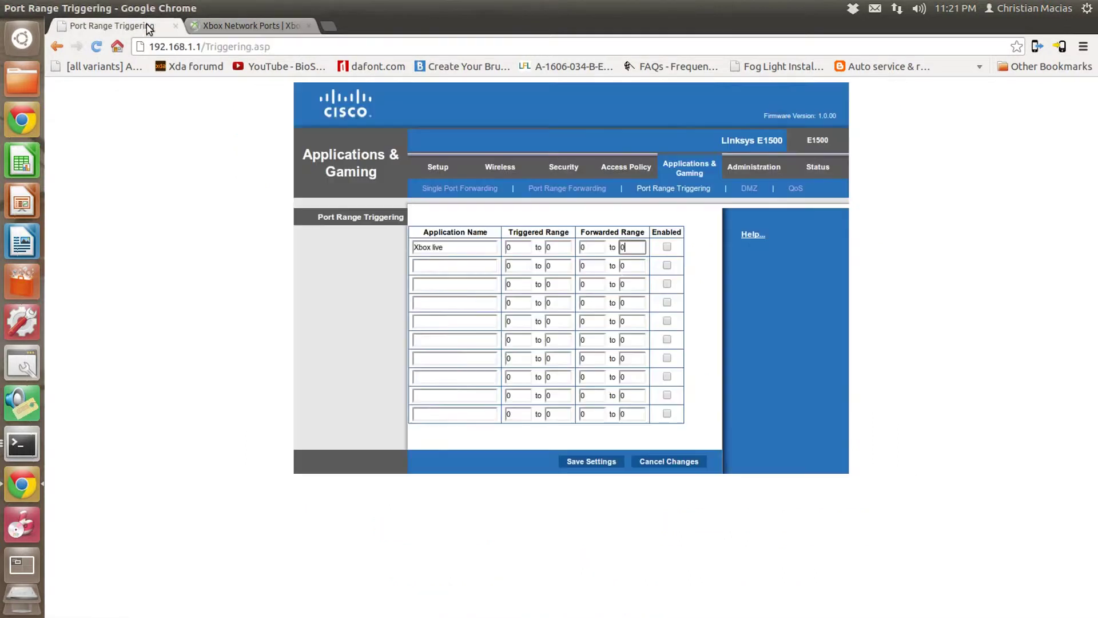
pyautogui.moveTo(714, 192); pyautogui.dragTo(692, 191)
pyautogui.click(248, 26)
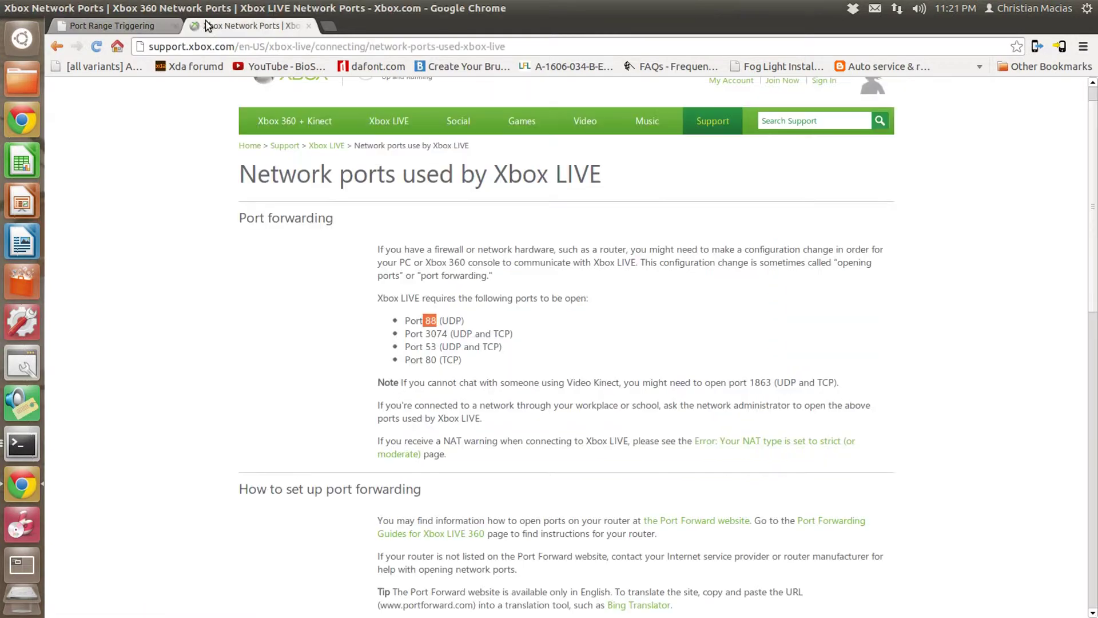
pyautogui.click(469, 322)
# Step: Set row 1's triggered and forwarded ranges to 88–88 and enable it
pyautogui.hotkey('ctrl', 'shift', 'Tab')
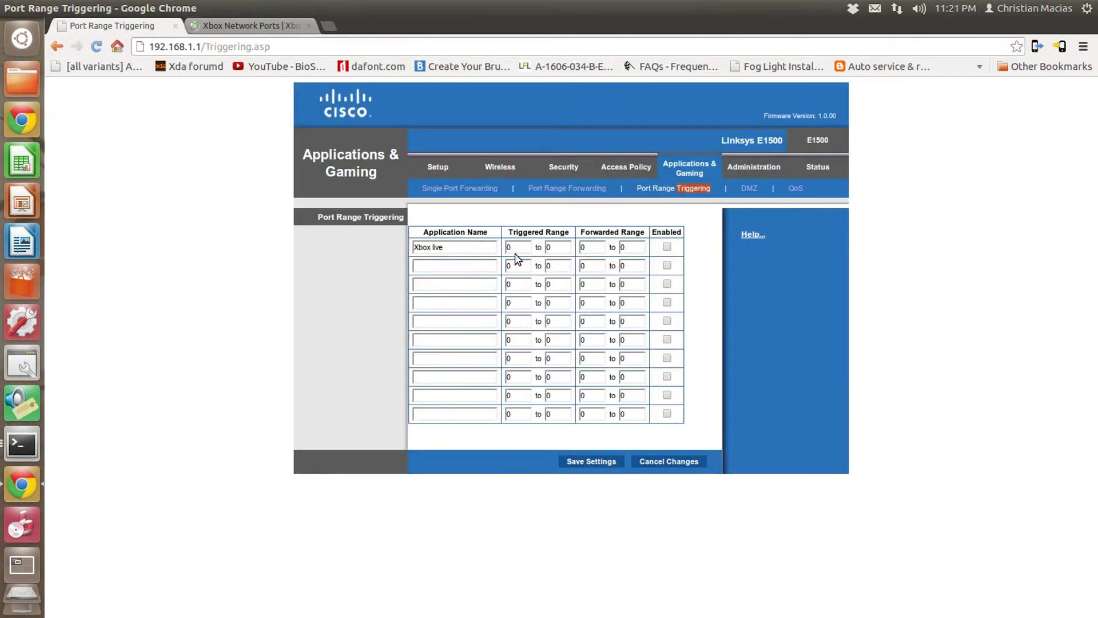
pyautogui.doubleClick(515, 254)
pyautogui.write('88')
pyautogui.press('Tab')
pyautogui.write('88')
pyautogui.press('Tab')
pyautogui.write('88')
pyautogui.press('Tab')
pyautogui.write('88')
pyautogui.click(667, 247)
# Step: Copy port 3074 from the Xbox page into row 2's ranges and enable it
pyautogui.click(283, 19)
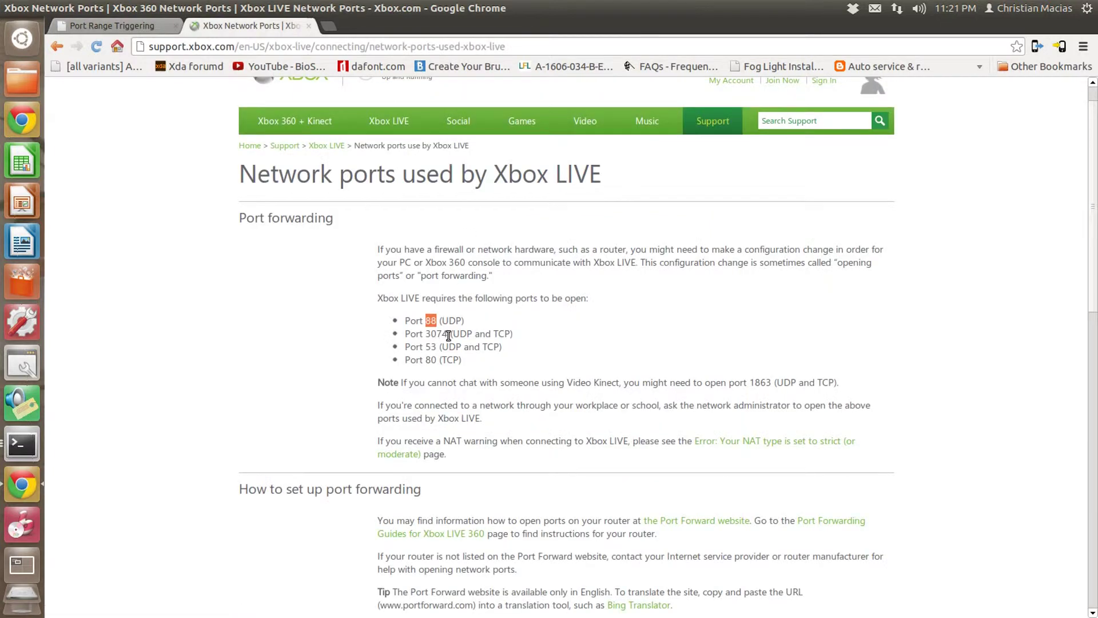
pyautogui.moveTo(449, 335); pyautogui.dragTo(430, 333)
pyautogui.click(112, 26)
pyautogui.doubleClick(522, 267)
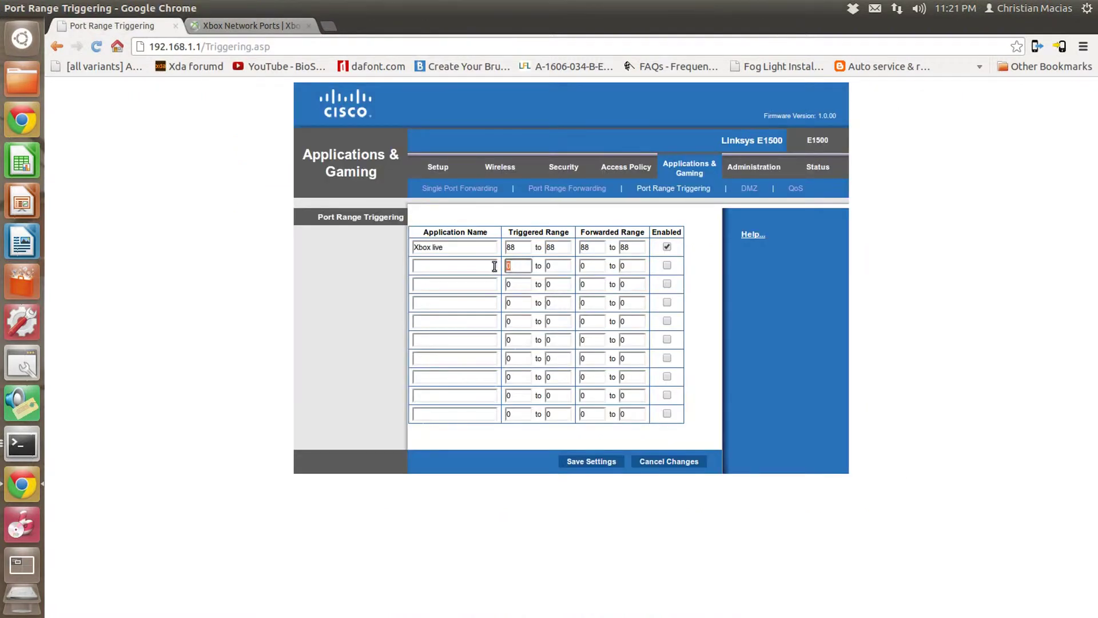
pyautogui.click(252, 25)
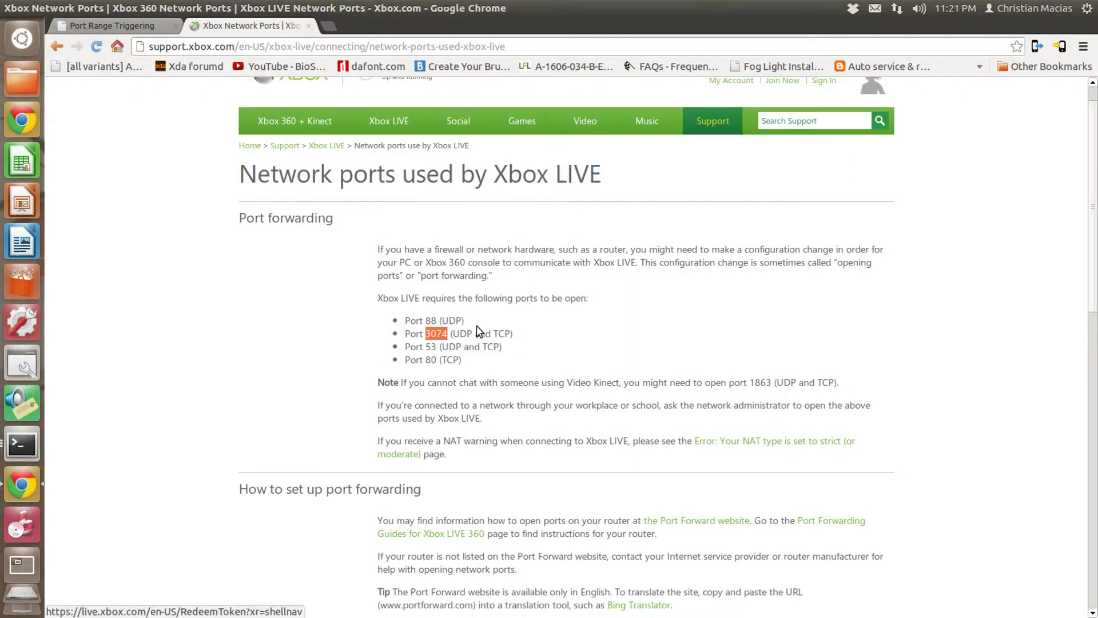
pyautogui.click(151, 24)
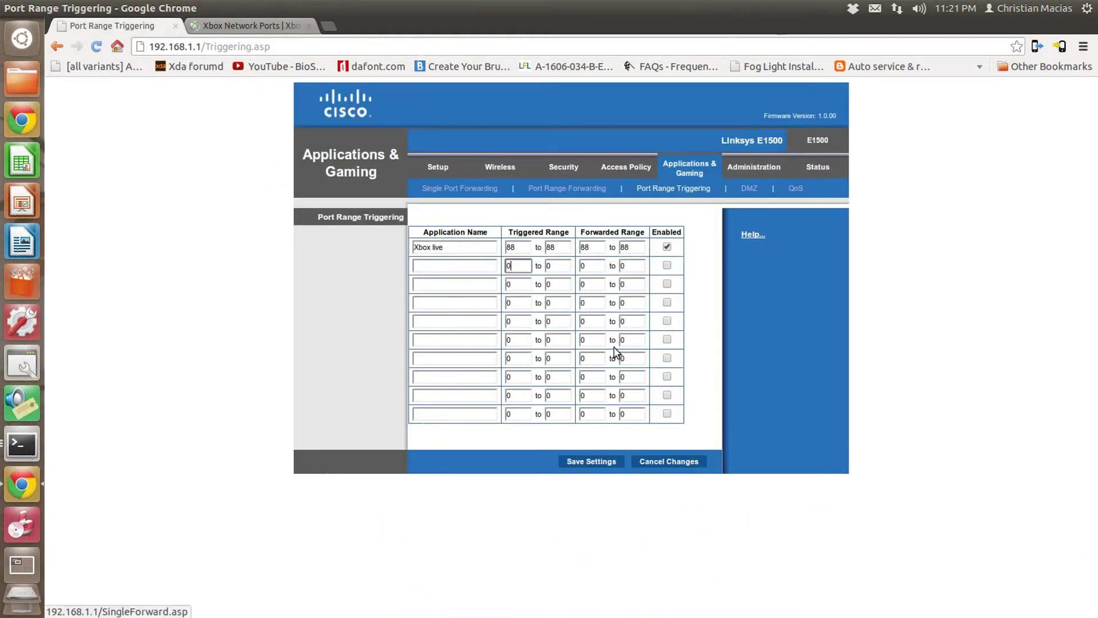
pyautogui.hotkey('ctrl', 'v')
pyautogui.hotkey('ctrl', 'a')
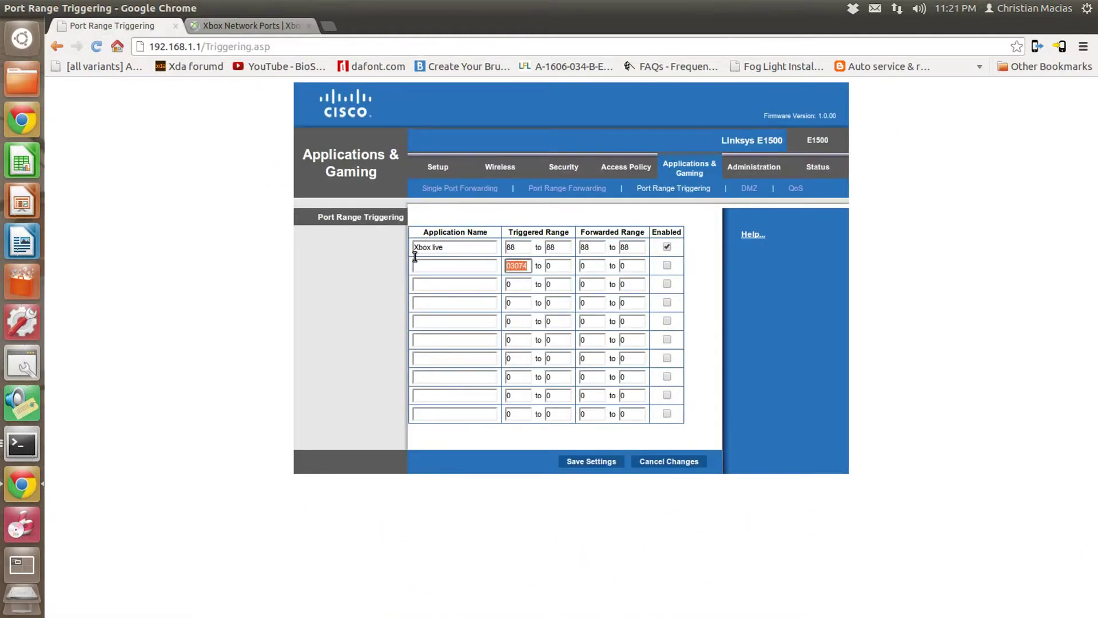
pyautogui.hotkey('ctrl', 'v')
pyautogui.press('Tab')
pyautogui.press('Tab')
pyautogui.hotkey('ctrl', 'v')
pyautogui.press('Tab')
pyautogui.hotkey('ctrl', 'v')
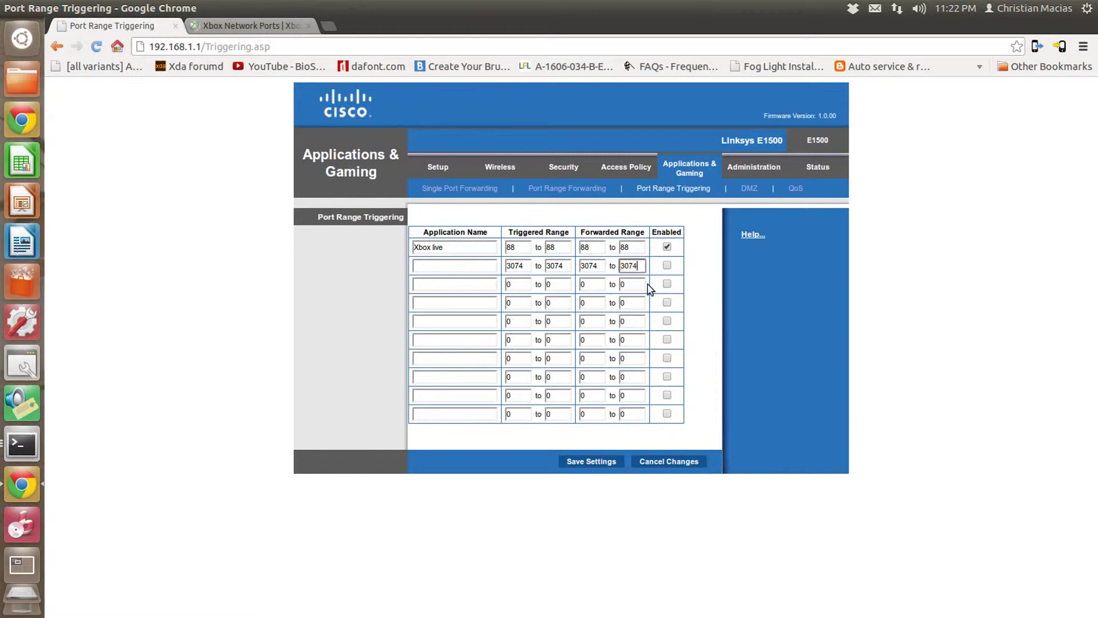
pyautogui.click(667, 265)
# Step: Copy port 53 from the Xbox page into row 3's ranges and enable it
pyautogui.doubleClick(509, 284)
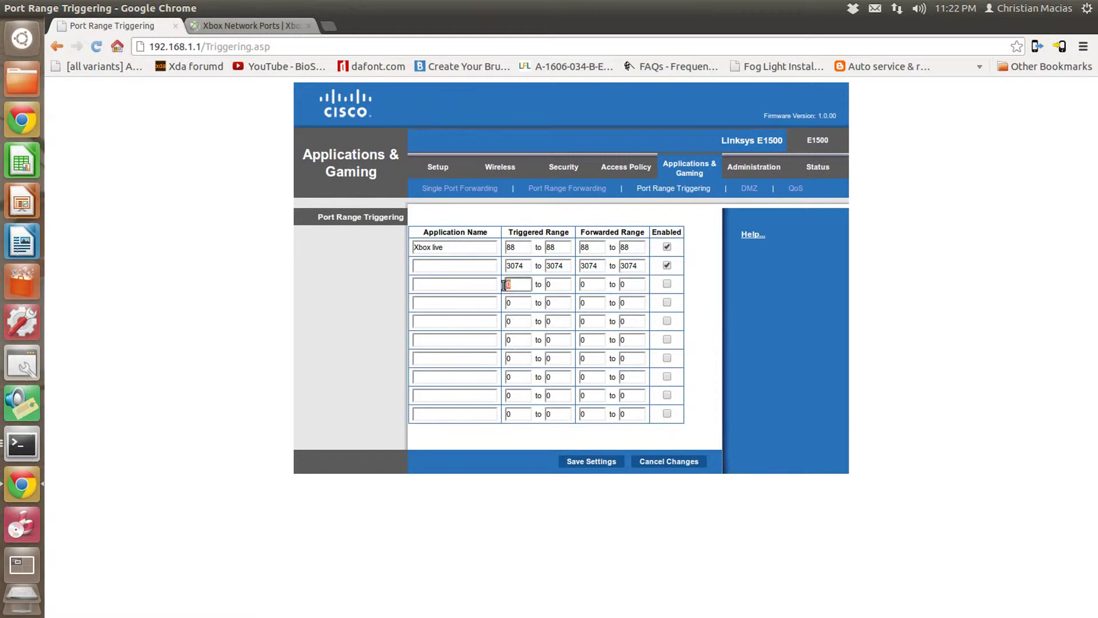
pyautogui.click(247, 25)
pyautogui.moveTo(439, 347); pyautogui.dragTo(424, 346)
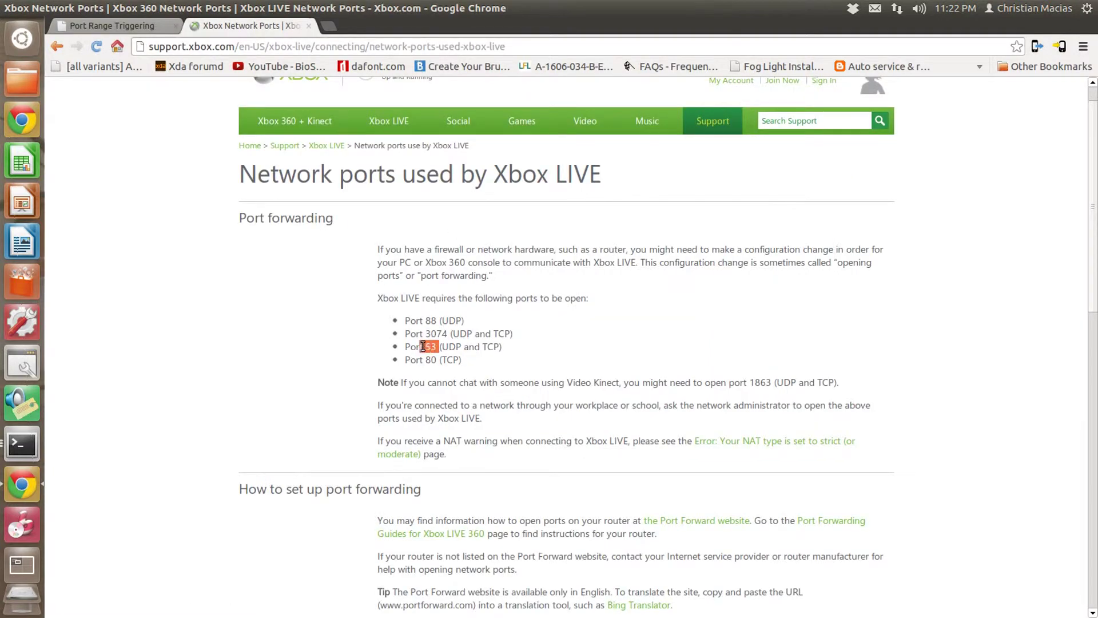
pyautogui.click(433, 347)
pyautogui.doubleClick(430, 346)
pyautogui.hotkey('ctrl', 'c')
pyautogui.click(112, 25)
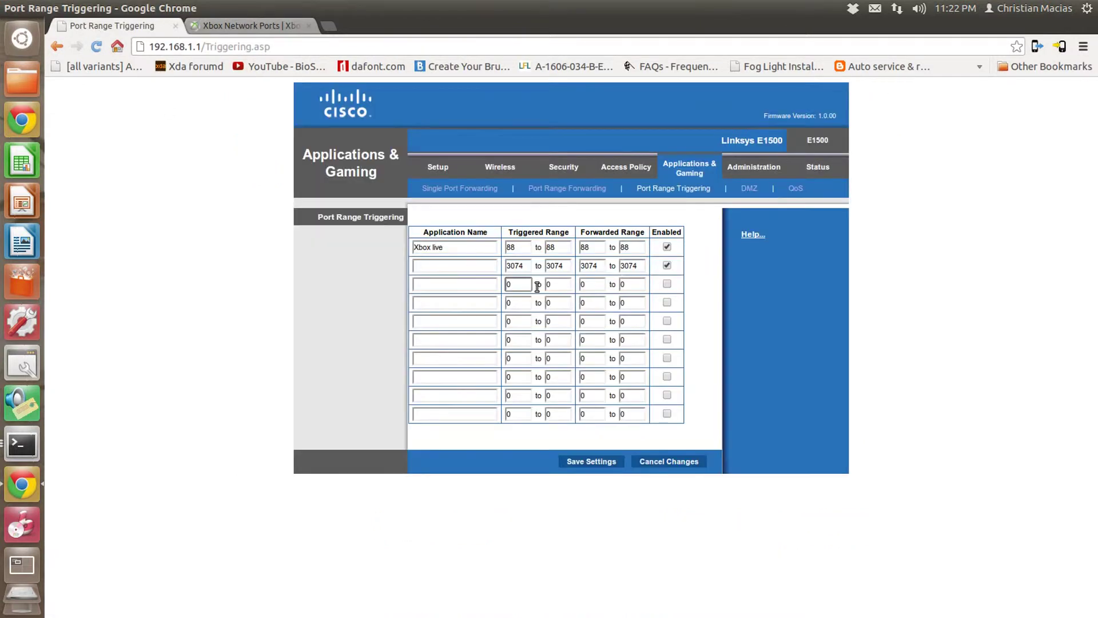
pyautogui.doubleClick(514, 285)
pyautogui.hotkey('ctrl', 'v')
pyautogui.press('Tab')
pyautogui.hotkey('ctrl', 'v')
pyautogui.press('Tab')
pyautogui.press('Tab')
pyautogui.click(667, 284)
# Step: Try port 80 in row 4, then reset it back to 0
pyautogui.click(269, 25)
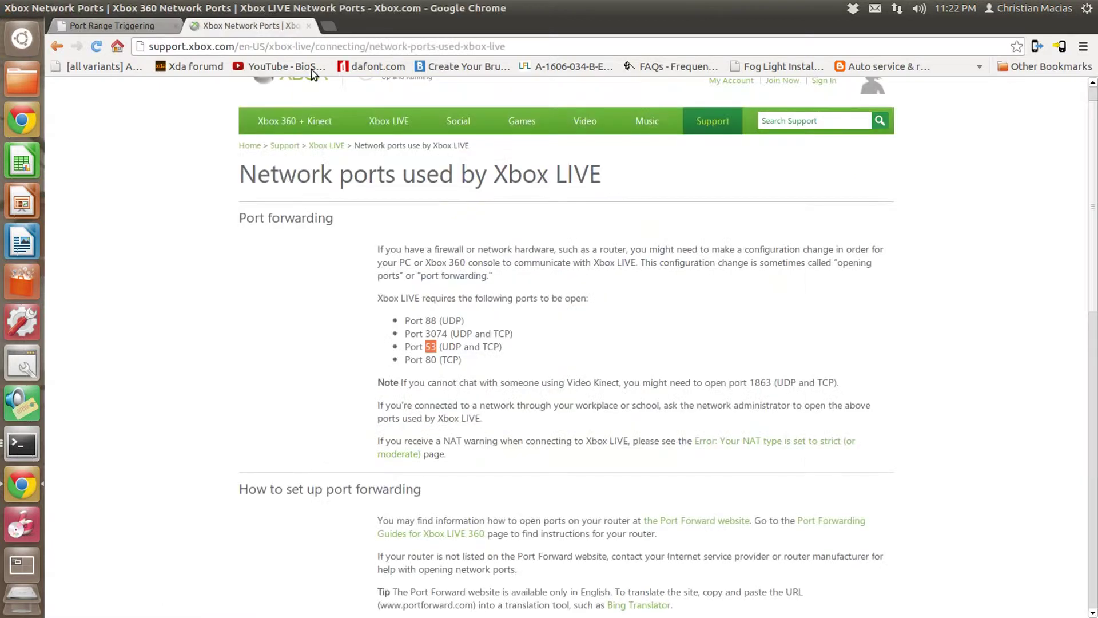
pyautogui.moveTo(438, 359)
pyautogui.mouseDown()
pyautogui.moveTo(425, 360)
pyautogui.moveTo(435, 359)
pyautogui.mouseUp()
pyautogui.click(435, 359)
pyautogui.click(103, 26)
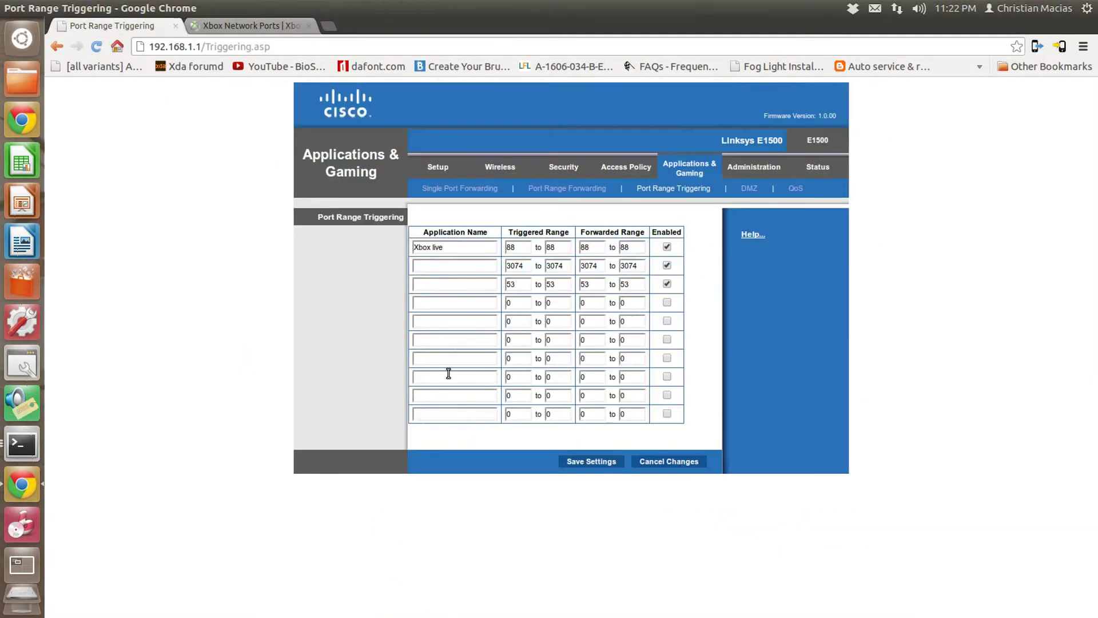
pyautogui.doubleClick(514, 301)
pyautogui.write('80')
pyautogui.doubleClick(522, 303)
pyautogui.press('BackSpace')
pyautogui.write('0')
# Step: Copy the 'Xbox live' name into rows 2 and 3 and save the settings
pyautogui.click(437, 266)
pyautogui.moveTo(445, 247); pyautogui.dragTo(355, 238)
pyautogui.hotkey('ctrl', 'c')
pyautogui.click(475, 265)
pyautogui.hotkey('ctrl', 'v')
pyautogui.click(474, 284)
pyautogui.hotkey('ctrl', 'v')
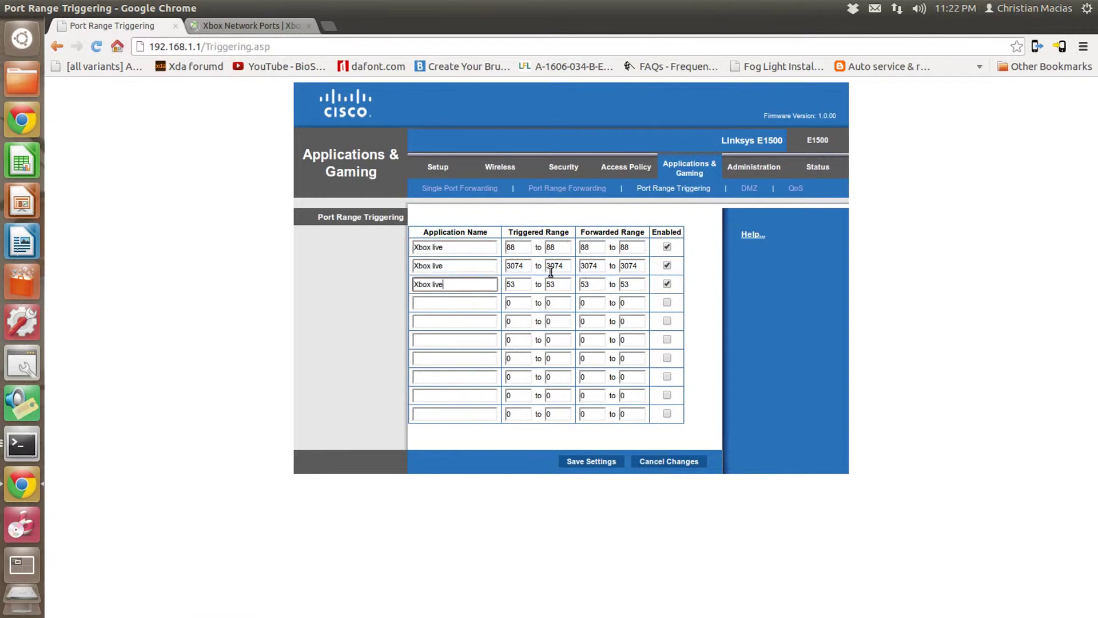
pyautogui.click(756, 293)
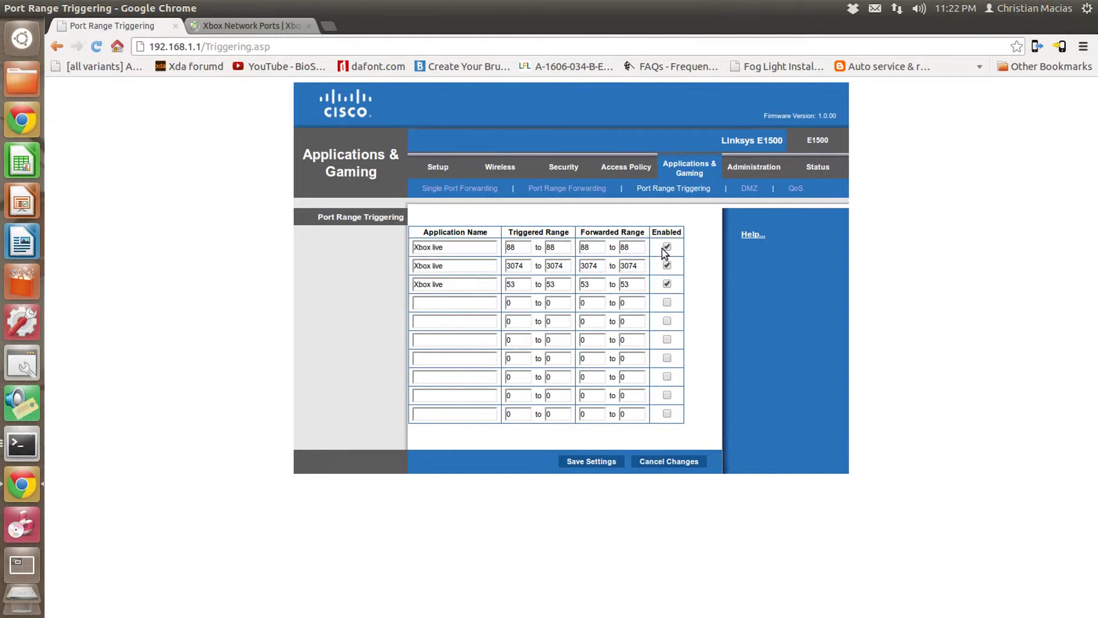
pyautogui.click(590, 462)
# Step: Back on Port Range Triggering, review row 1's triggered and forwarded range values
pyautogui.click(567, 234)
pyautogui.moveTo(517, 247); pyautogui.dragTo(501, 247)
pyautogui.click(547, 247)
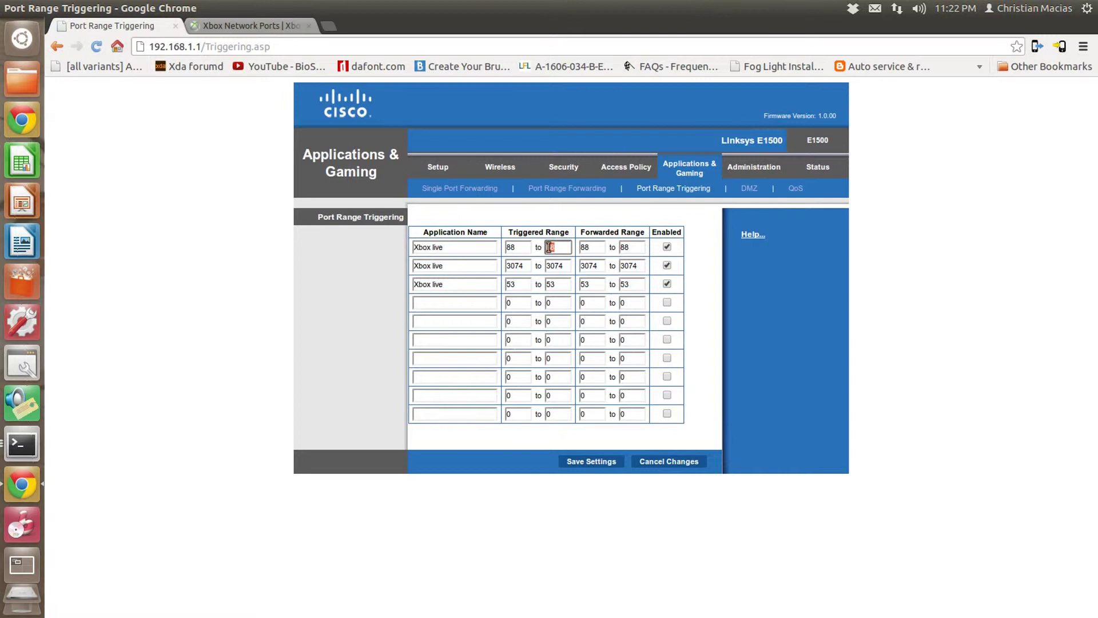
pyautogui.click(590, 248)
pyautogui.click(634, 251)
pyautogui.click(633, 294)
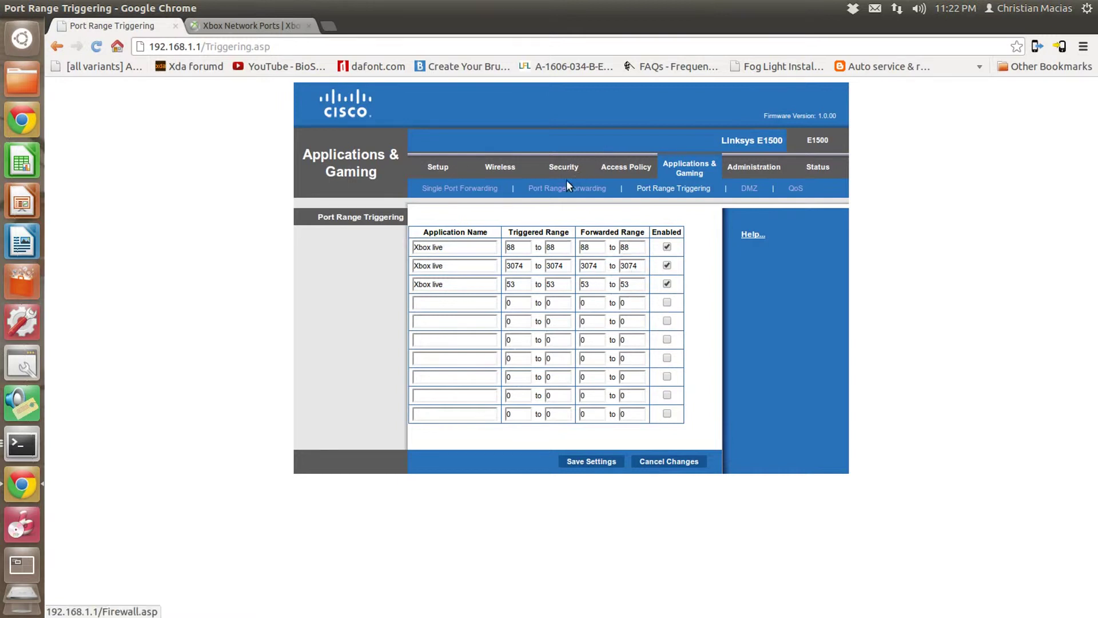
# Step: Compare the Single Port Forwarding table against the Xbox LIVE required port list
pyautogui.click(462, 183)
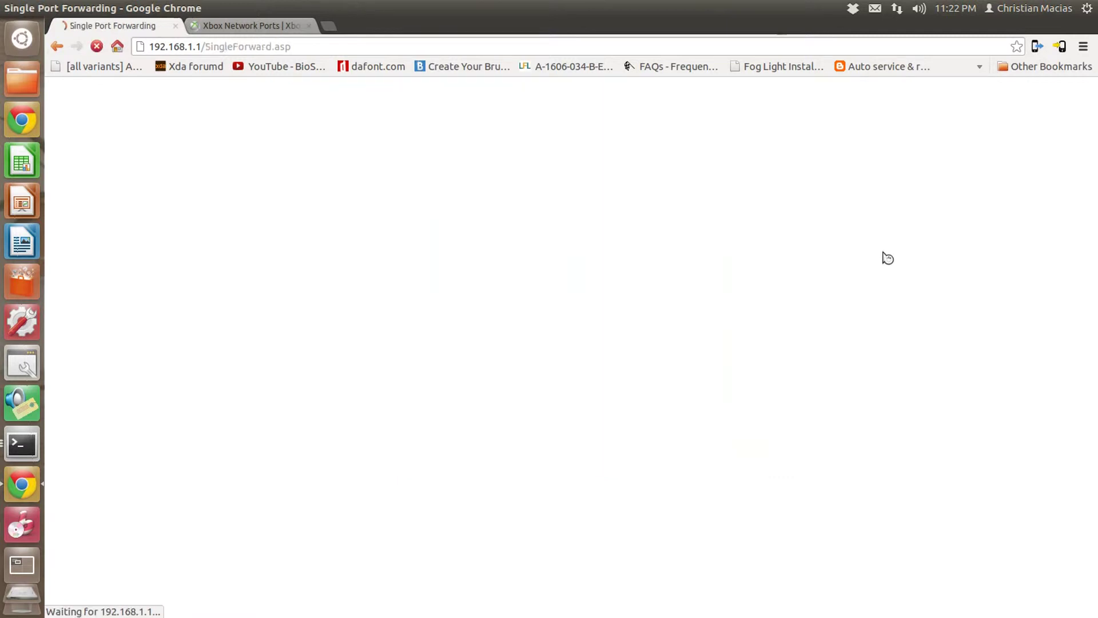
pyautogui.click(269, 25)
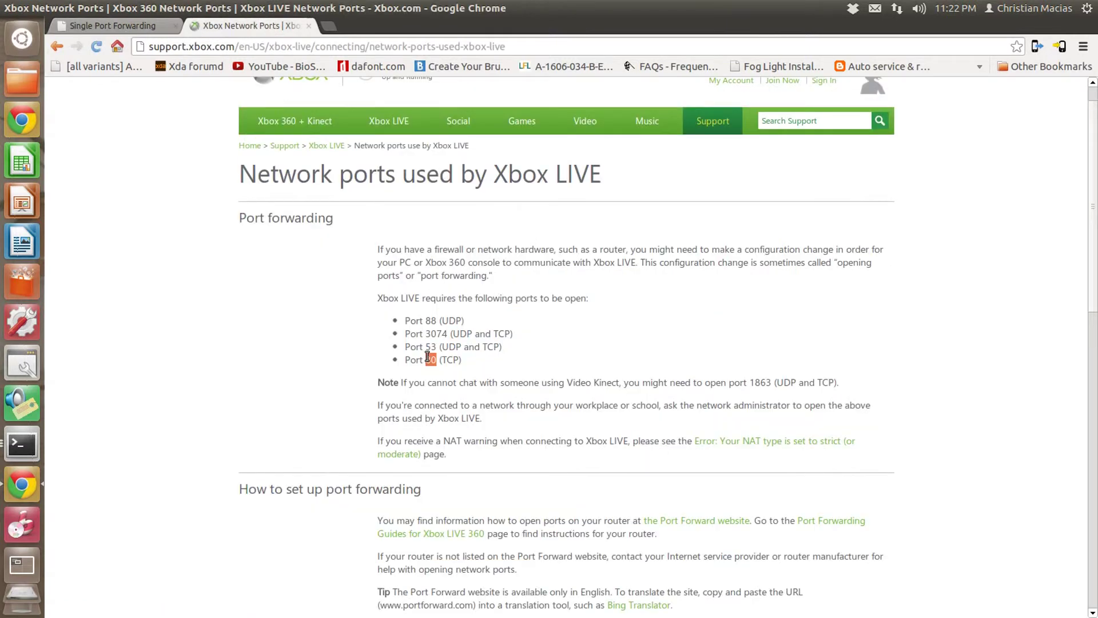
pyautogui.moveTo(433, 359); pyautogui.dragTo(427, 303)
pyautogui.click(427, 303)
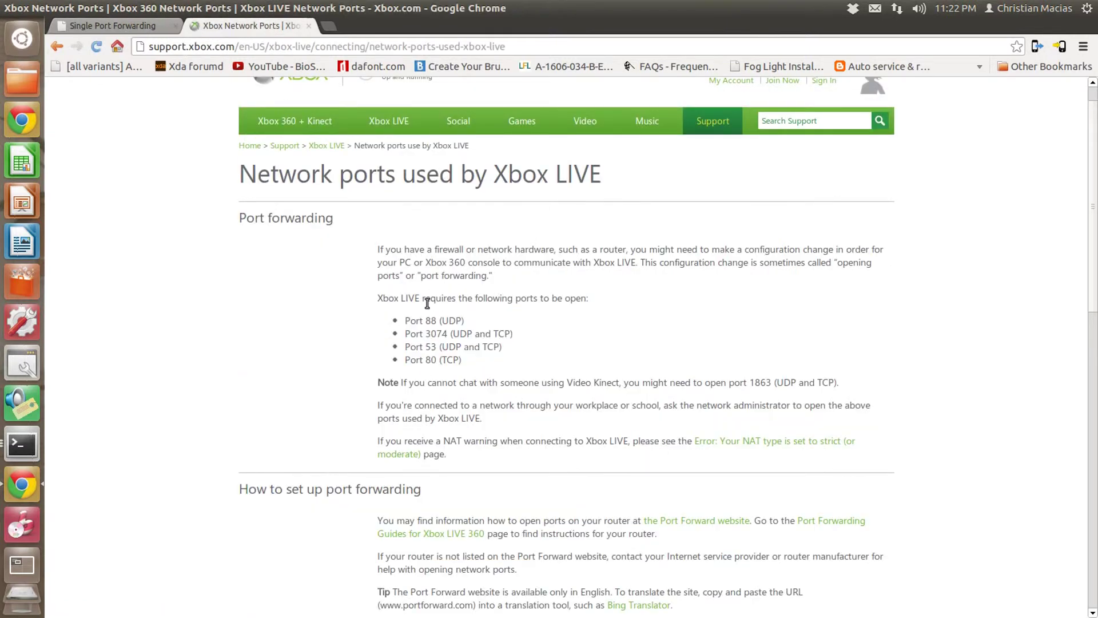
pyautogui.click(164, 26)
# Step: Inspect the empty forwarding rows' Internal Port and To IP fields
pyautogui.click(484, 474)
pyautogui.click(473, 421)
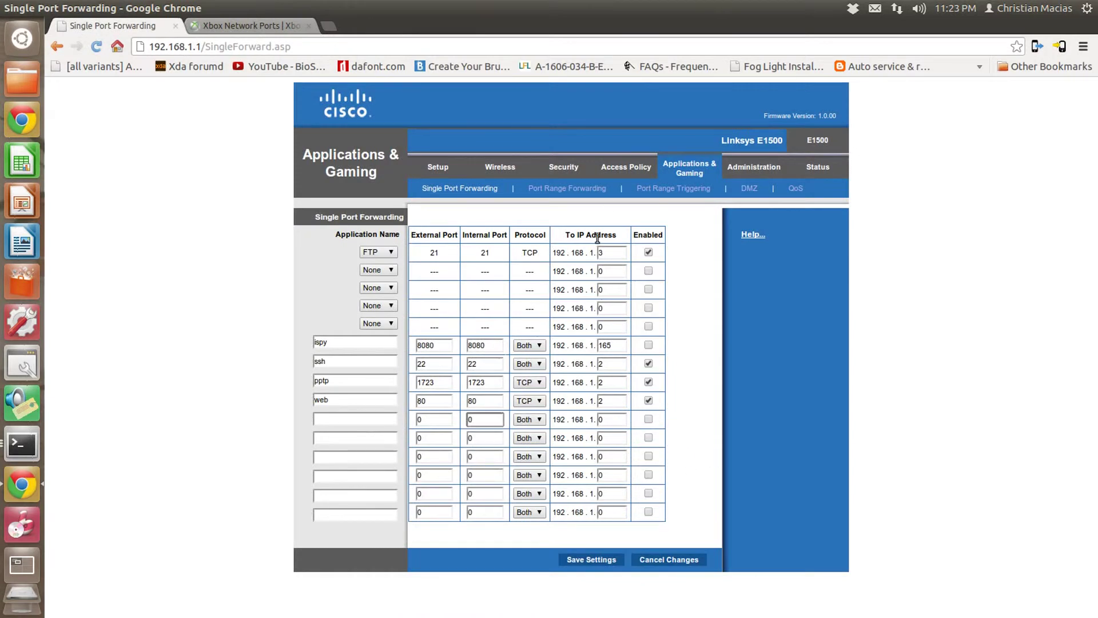
pyautogui.moveTo(568, 232); pyautogui.dragTo(620, 234)
pyautogui.click(608, 419)
pyautogui.click(602, 437)
pyautogui.click(605, 456)
pyautogui.click(599, 475)
pyautogui.click(605, 421)
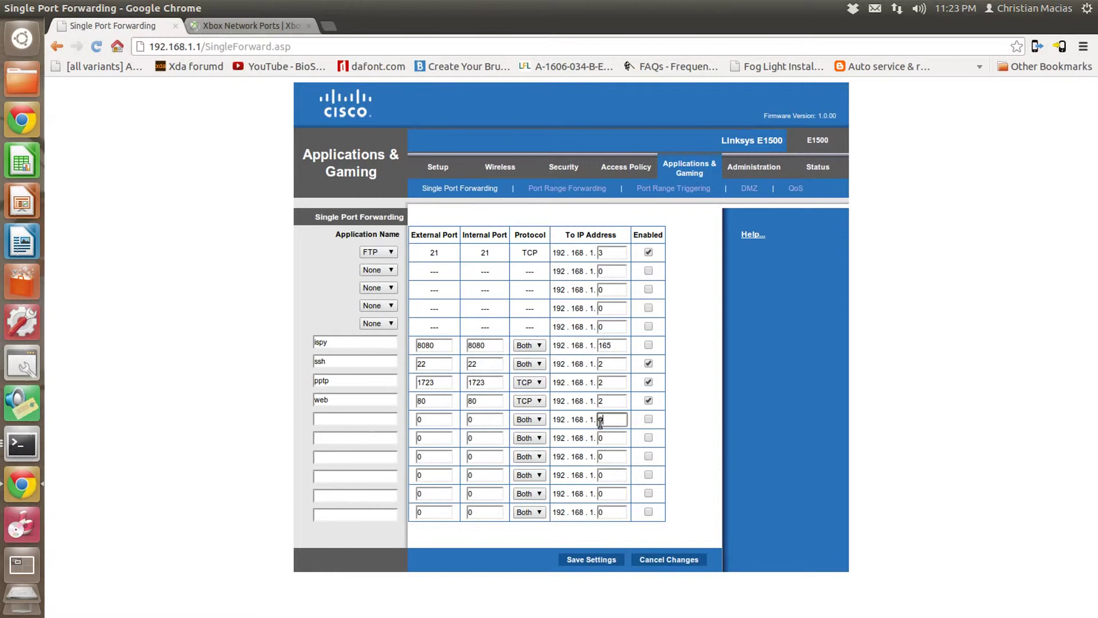
pyautogui.click(558, 422)
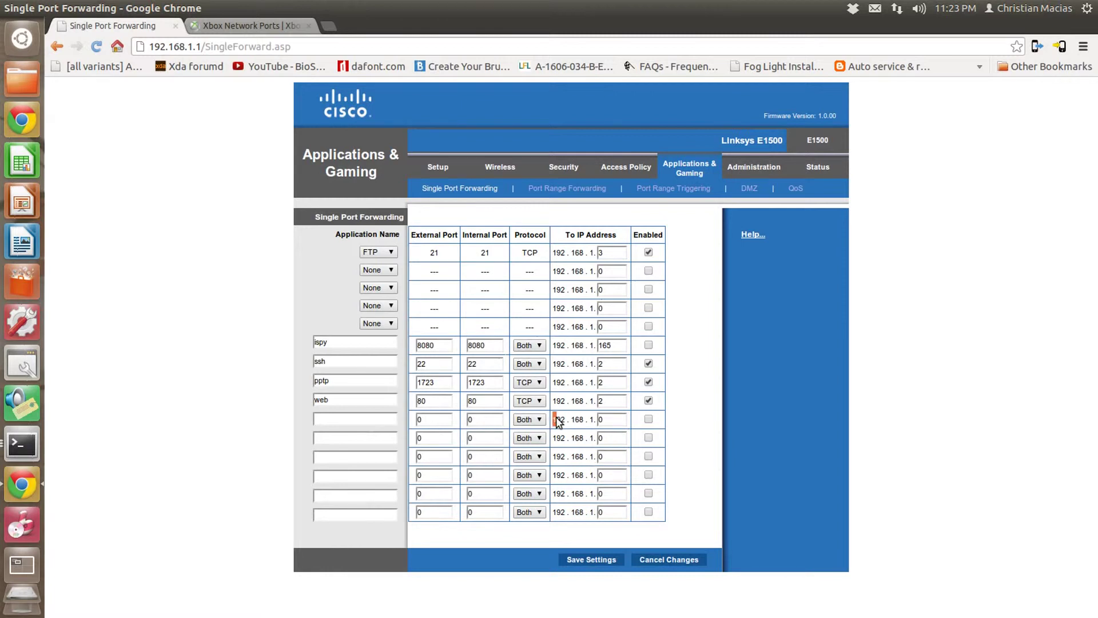
# Step: Clear the first empty row's IP address ending and dismiss the out-of-range warning
pyautogui.click(602, 419)
pyautogui.press('BackSpace')
pyautogui.write('12')
pyautogui.press('BackSpace')
pyautogui.press('BackSpace')
pyautogui.click(431, 421)
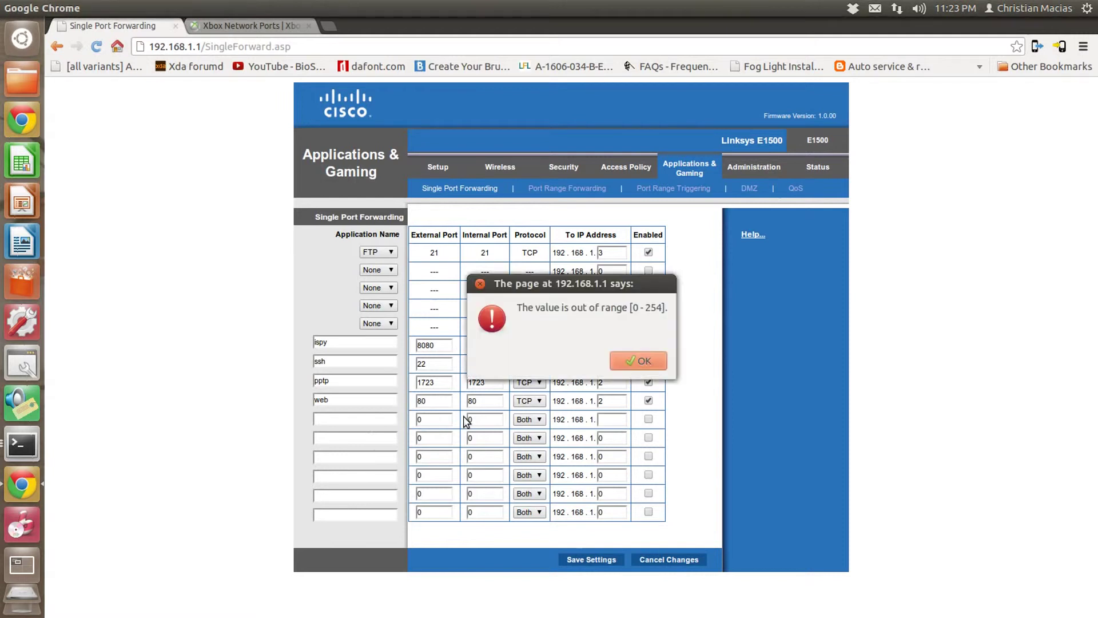
pyautogui.click(630, 366)
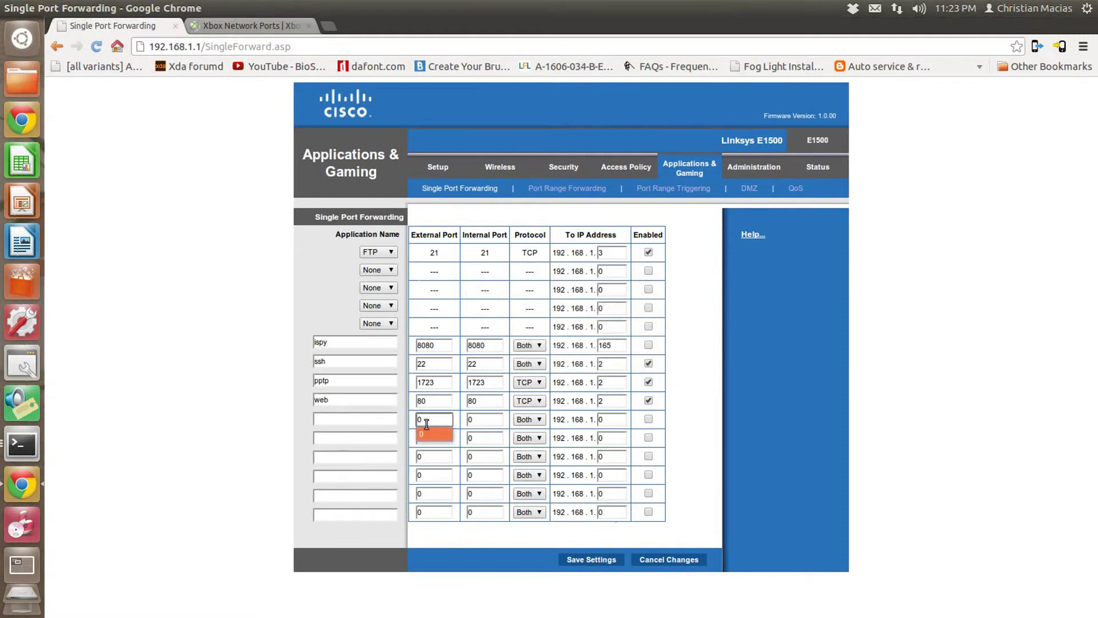
# Step: Fill an empty row with external and internal port 88, protocol UDP, IP ending 123
pyautogui.doubleClick(426, 422)
pyautogui.write('88')
pyautogui.doubleClick(485, 420)
pyautogui.write('88')
pyautogui.click(528, 425)
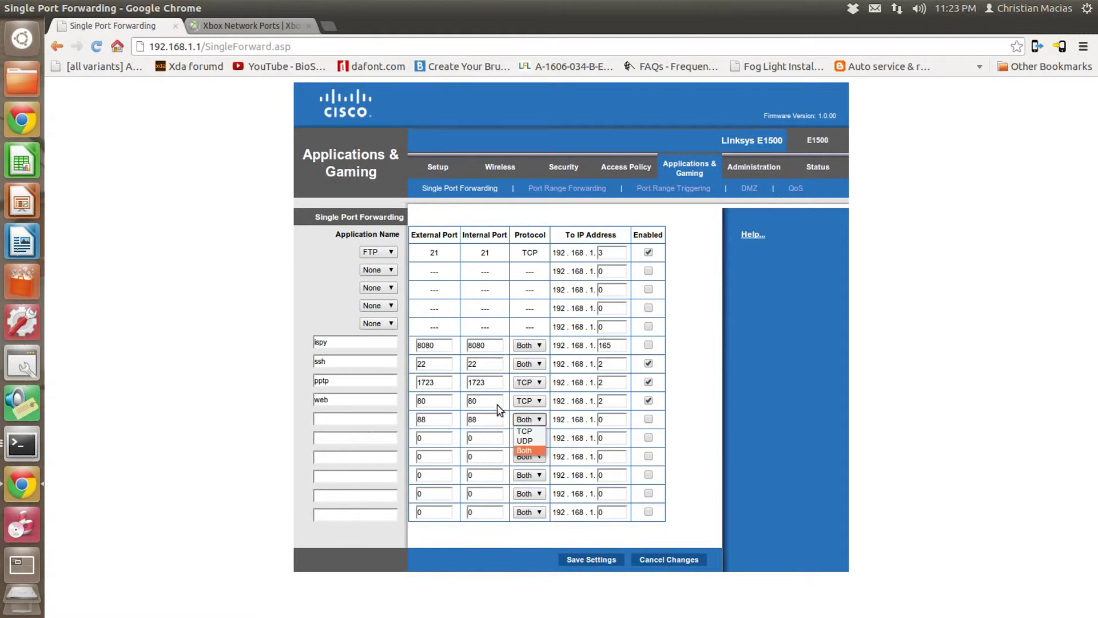
pyautogui.click(525, 441)
pyautogui.click(276, 27)
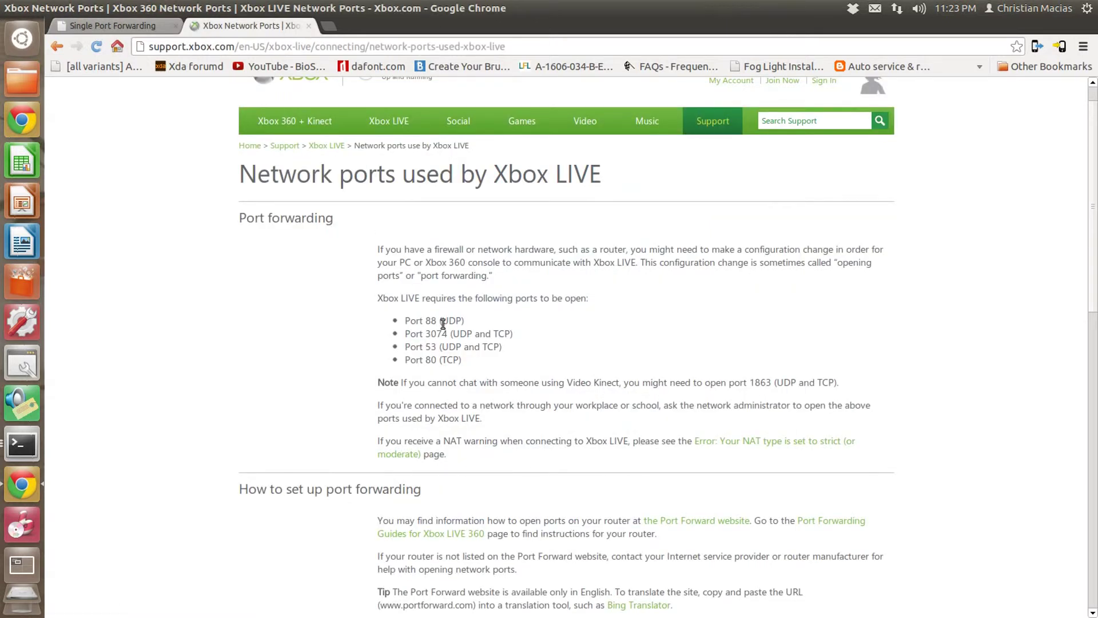
pyautogui.moveTo(443, 322); pyautogui.dragTo(456, 322)
pyautogui.click(123, 23)
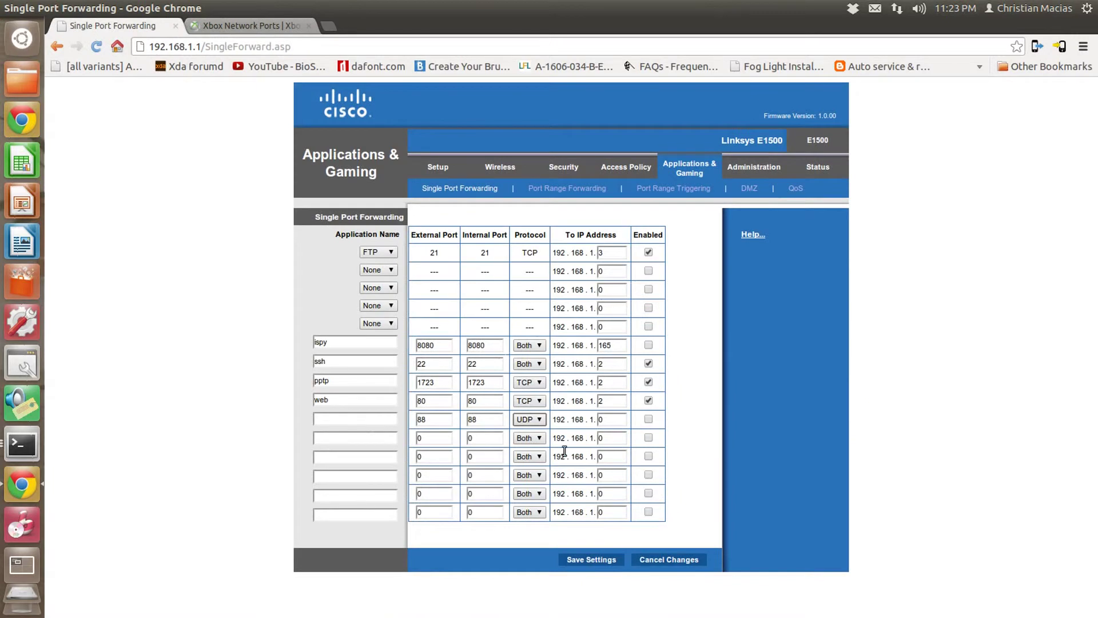
pyautogui.doubleClick(607, 418)
pyautogui.write('123')
# Step: Leave the port 88 rule disabled and delete its 123 IP ending
pyautogui.click(648, 419)
pyautogui.click(648, 419)
pyautogui.doubleClick(610, 419)
pyautogui.press('BackSpace')
pyautogui.click(468, 424)
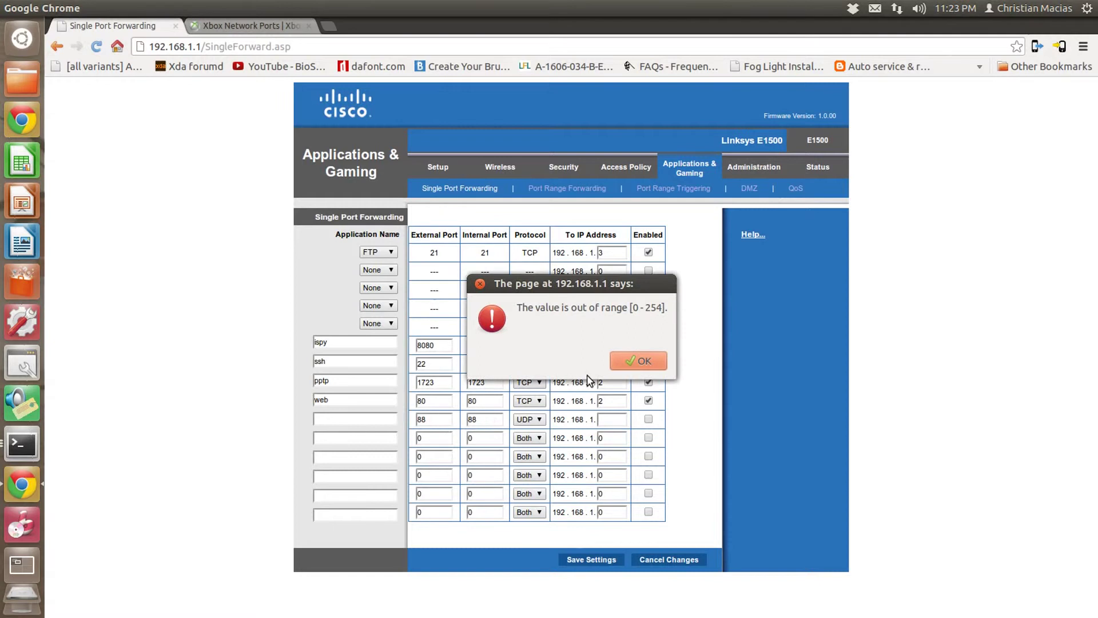
pyautogui.click(620, 366)
# Step: Remove the row's 88 port values and save the Single Port Forwarding table
pyautogui.doubleClick(481, 419)
pyautogui.press('BackSpace')
pyautogui.click(405, 419)
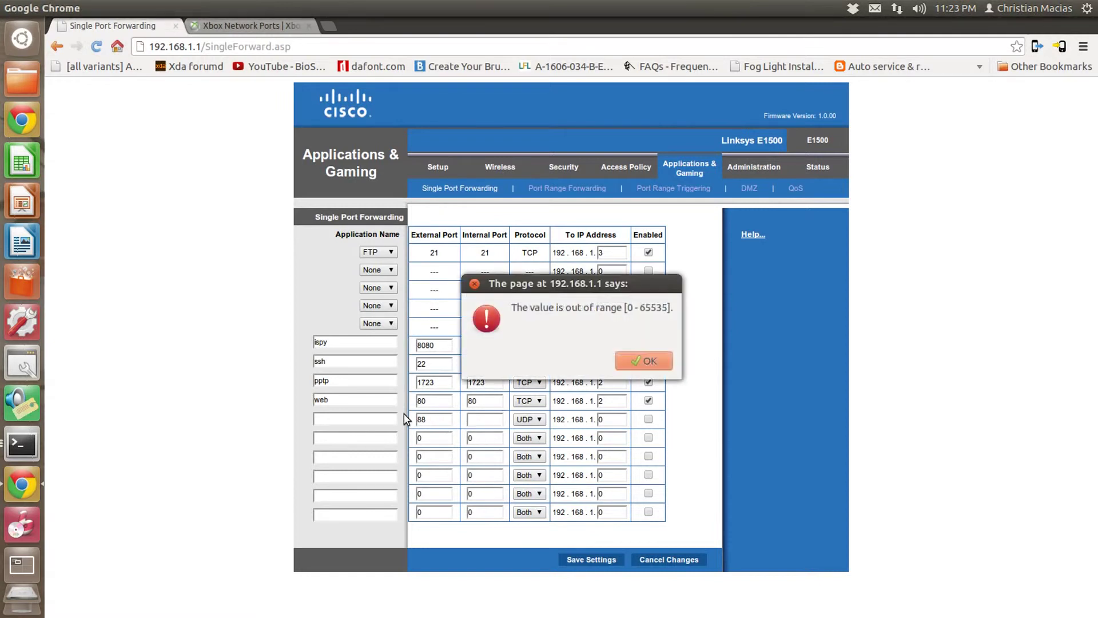
pyautogui.click(652, 360)
pyautogui.doubleClick(447, 420)
pyautogui.press('BackSpace')
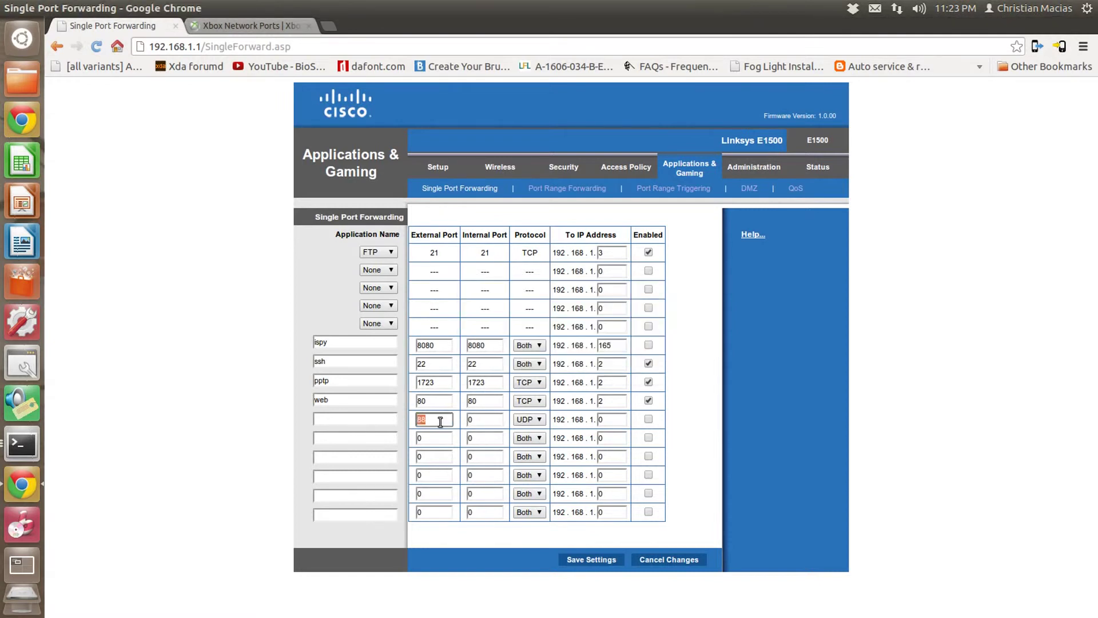
pyautogui.write('0')
pyautogui.click(591, 559)
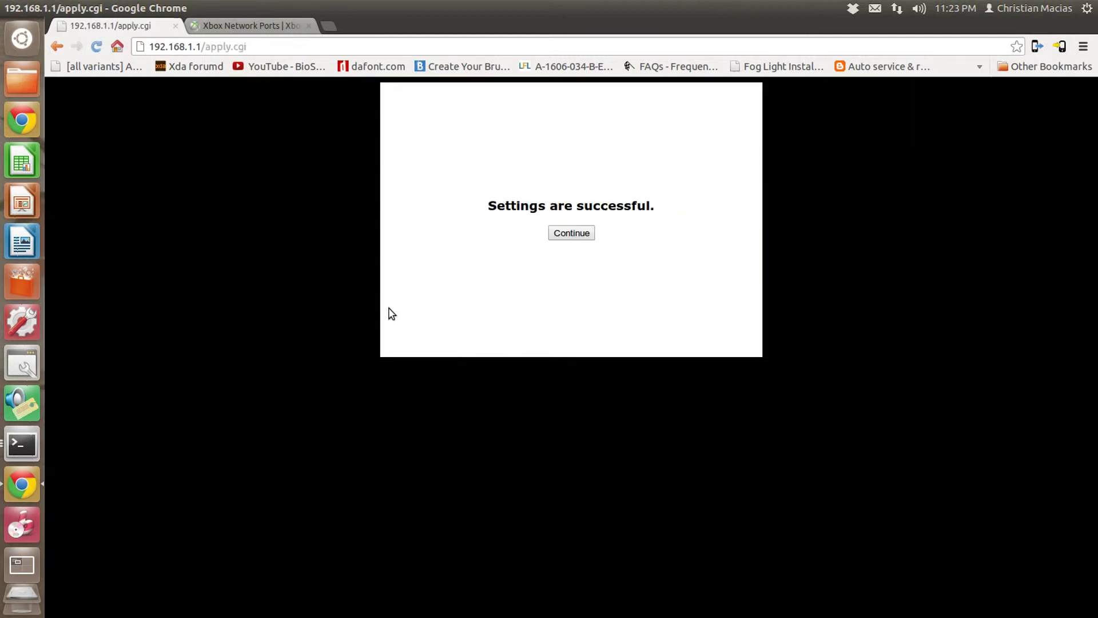
pyautogui.click(562, 236)
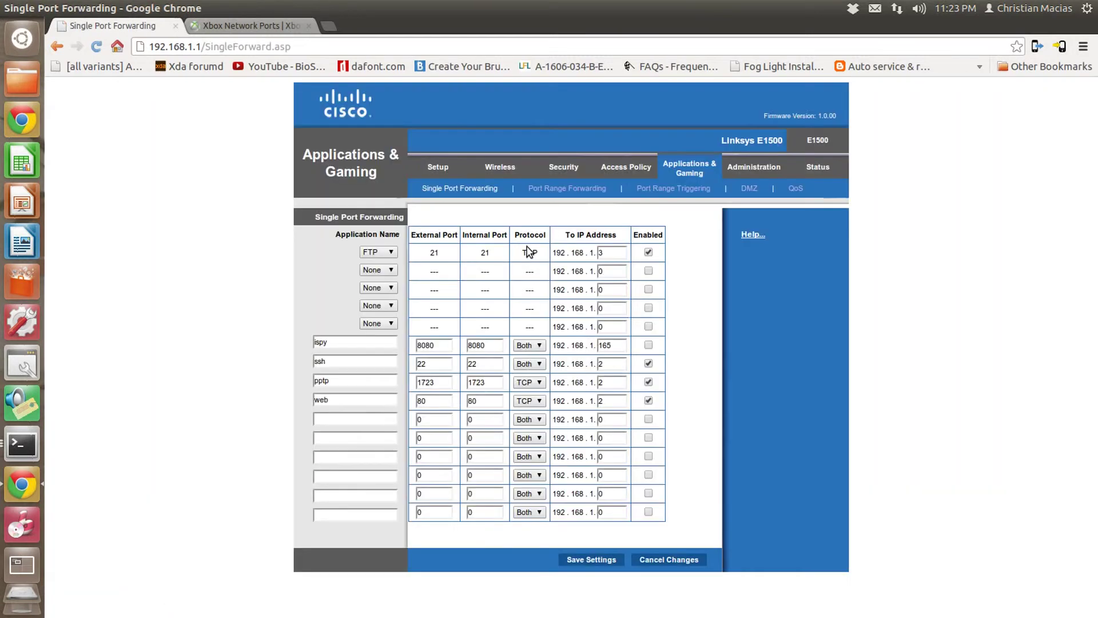
# Step: On the DMZ page, keep an IP address destination and set its last octet to 123
pyautogui.click(749, 189)
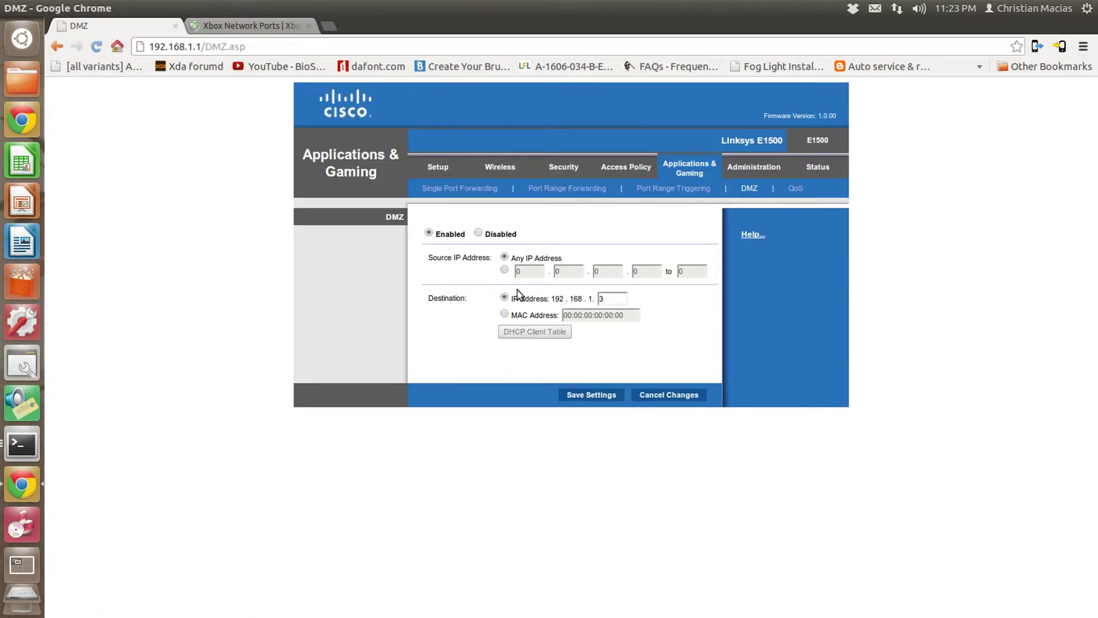
pyautogui.click(505, 313)
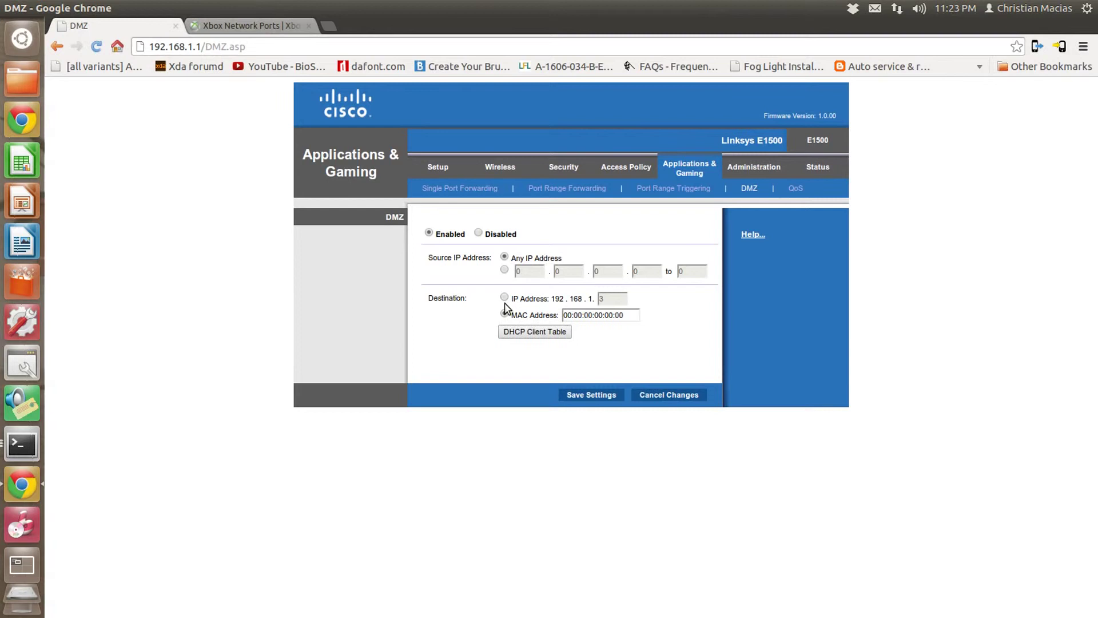
pyautogui.moveTo(624, 317); pyautogui.dragTo(491, 308)
pyautogui.click(504, 297)
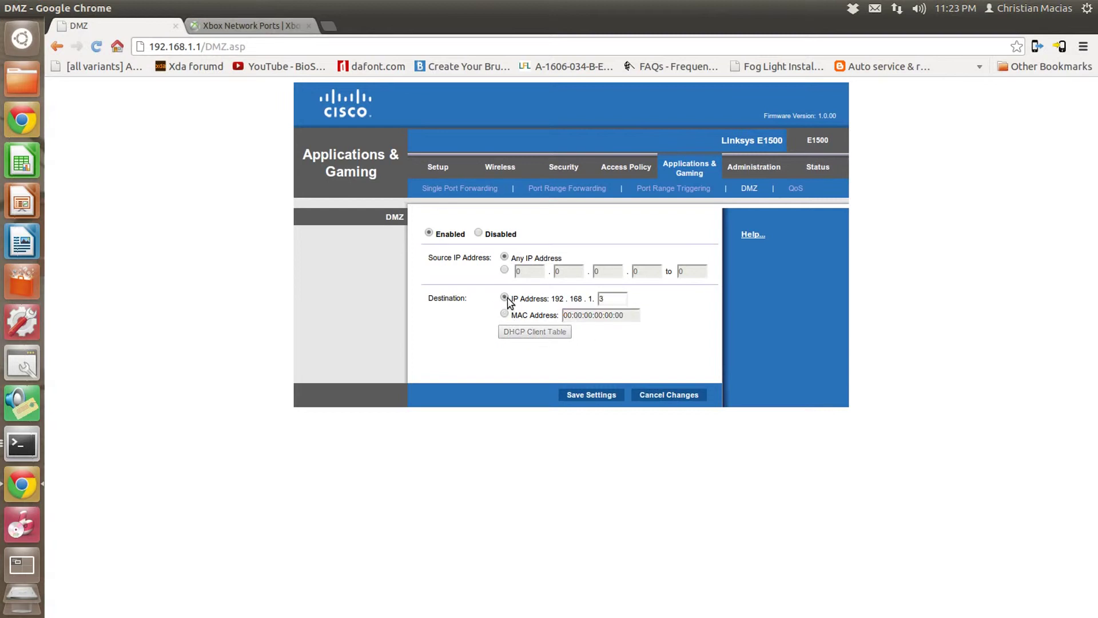
pyautogui.moveTo(630, 303); pyautogui.dragTo(601, 304)
pyautogui.doubleClick(599, 299)
pyautogui.write('123')
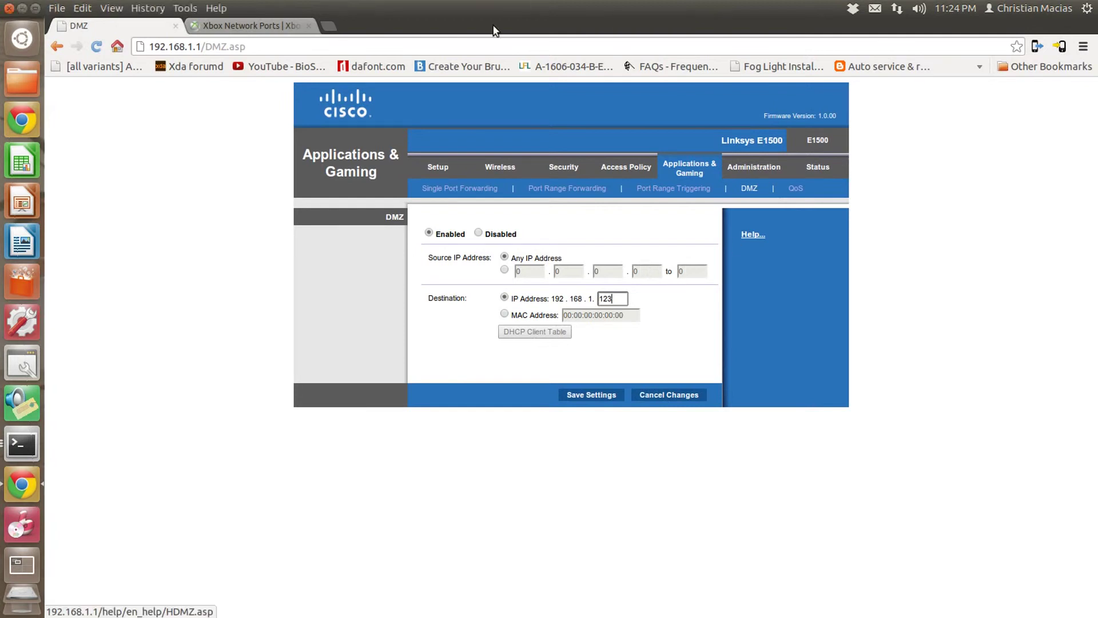
# Step: In the second Chrome tab, search Google for 'ps3 nat ports'
pyautogui.click(213, 24)
pyautogui.moveTo(514, 45); pyautogui.dragTo(151, 36)
pyautogui.write('google.')
pyautogui.press('Return')
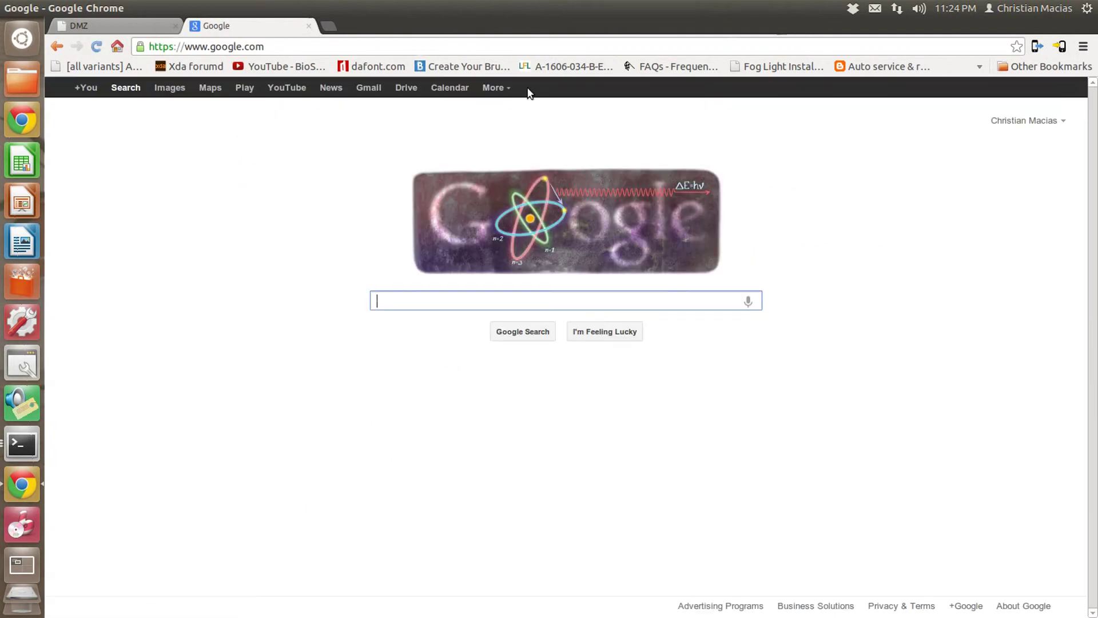
pyautogui.write('ps3 nat')
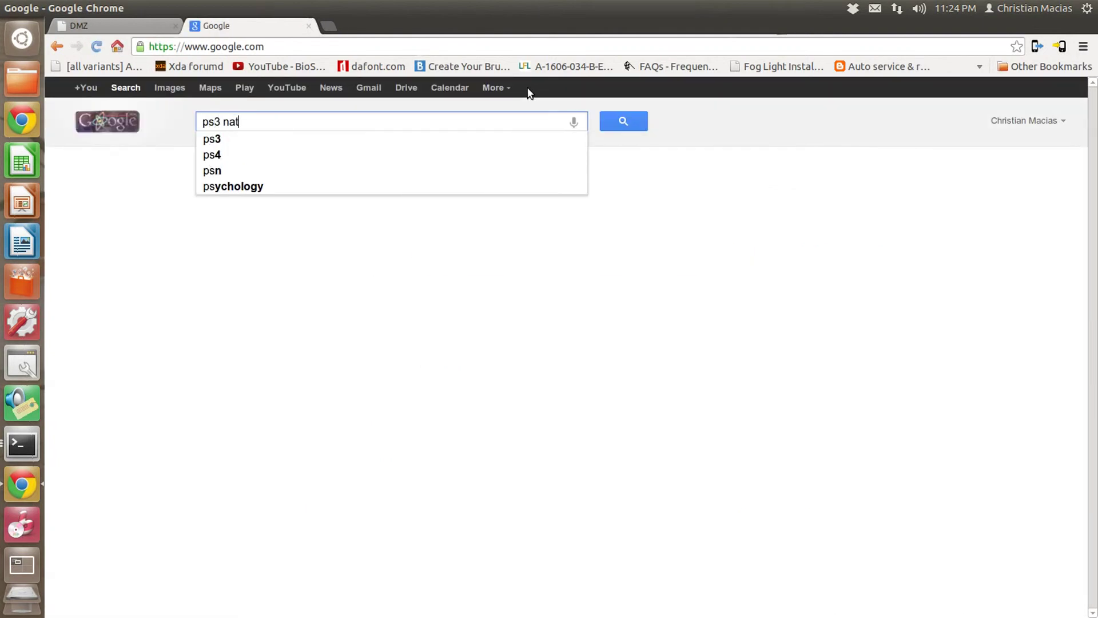
pyautogui.write(' ports')
pyautogui.press('Return')
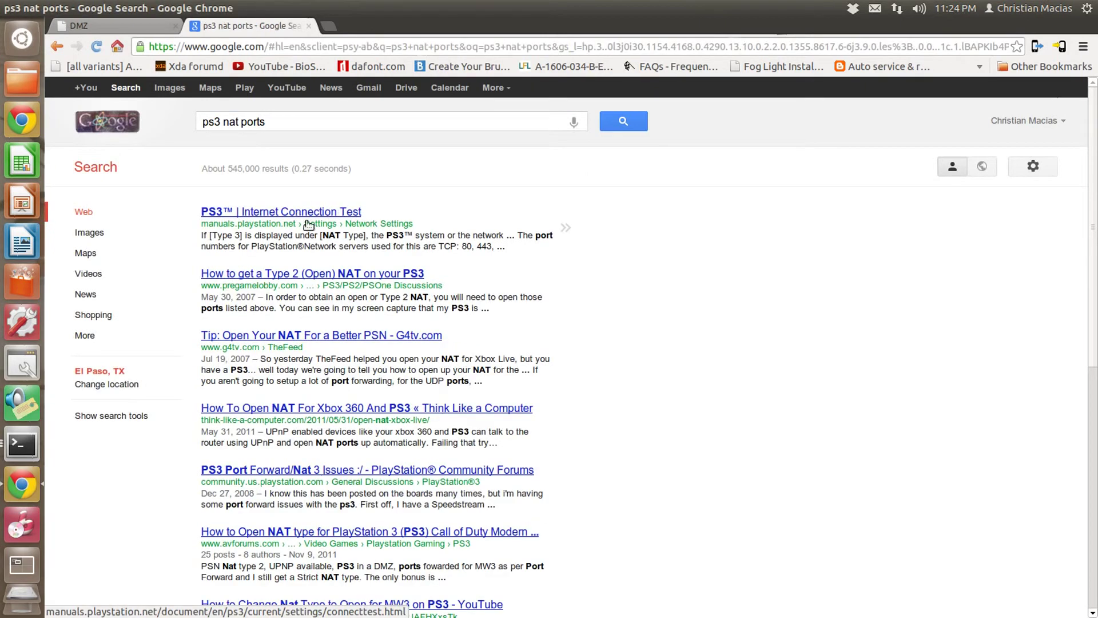
# Step: Open the PS3 Internet Connection Test result and highlight the PSN server port numbers
pyautogui.click(339, 215)
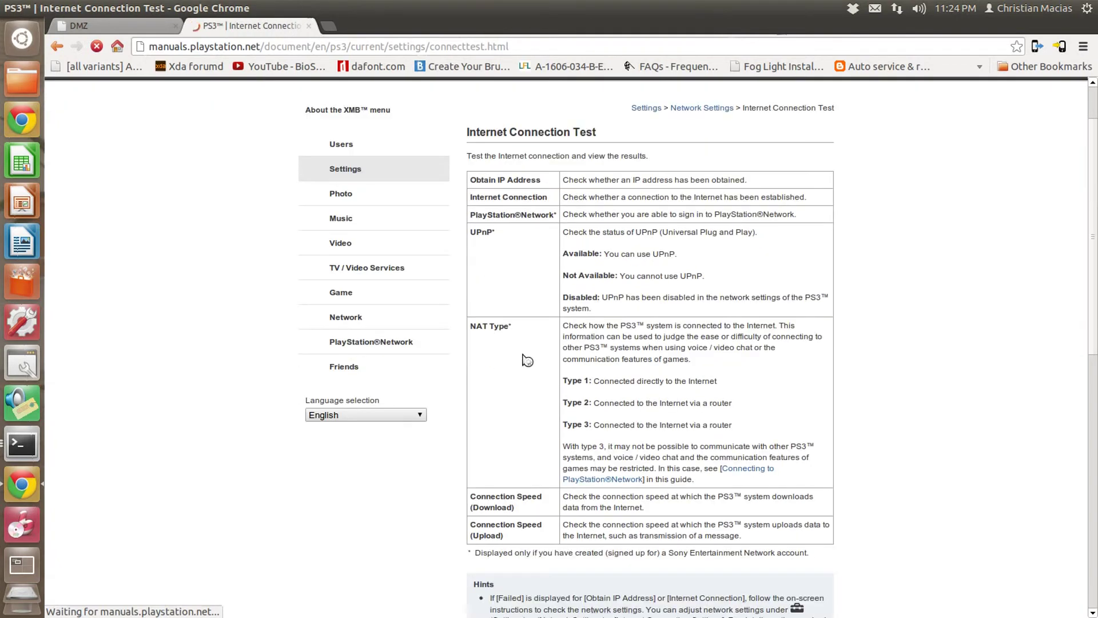
pyautogui.scroll(-6, 589, 289)
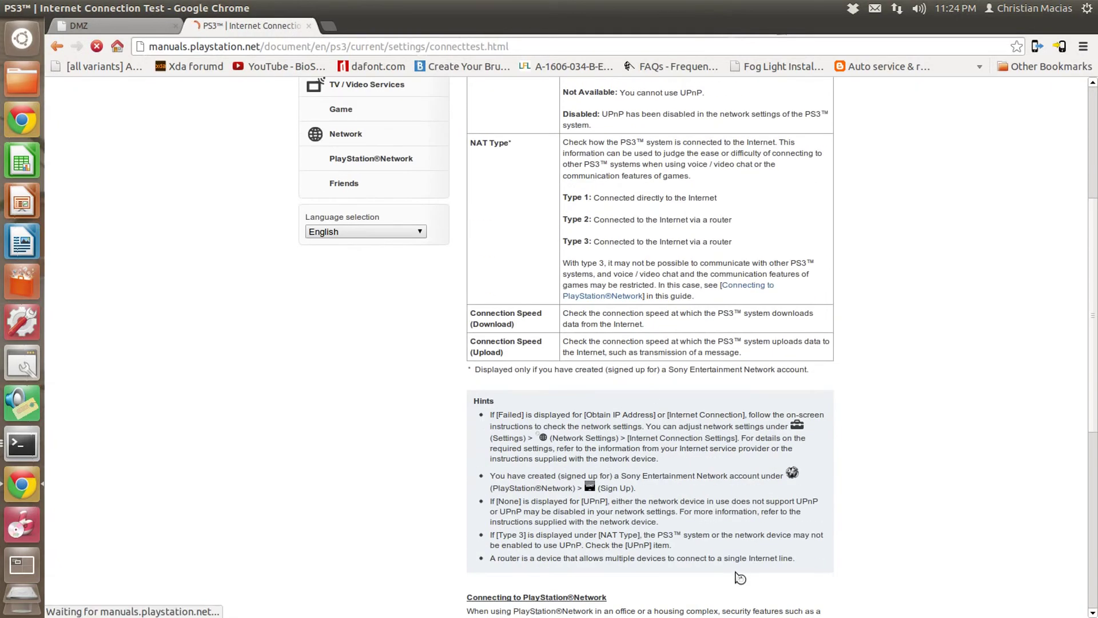
pyautogui.scroll(-10, 739, 578)
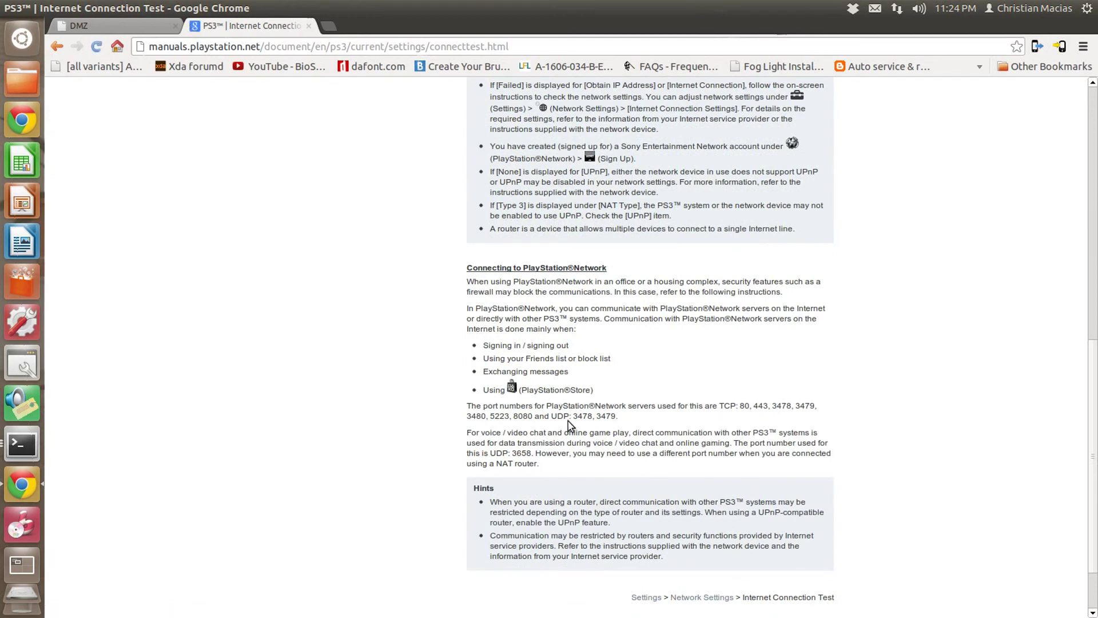
pyautogui.moveTo(744, 405); pyautogui.dragTo(621, 420)
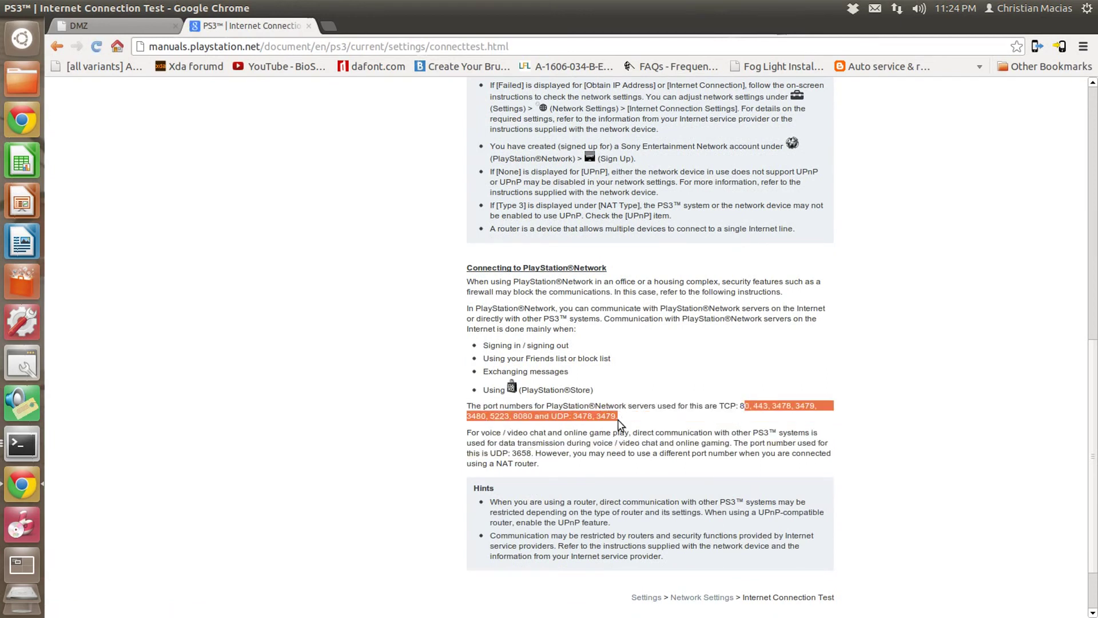
# Step: Review the Port Range Triggering entries and the Administration Management UPnP setting
pyautogui.click(126, 28)
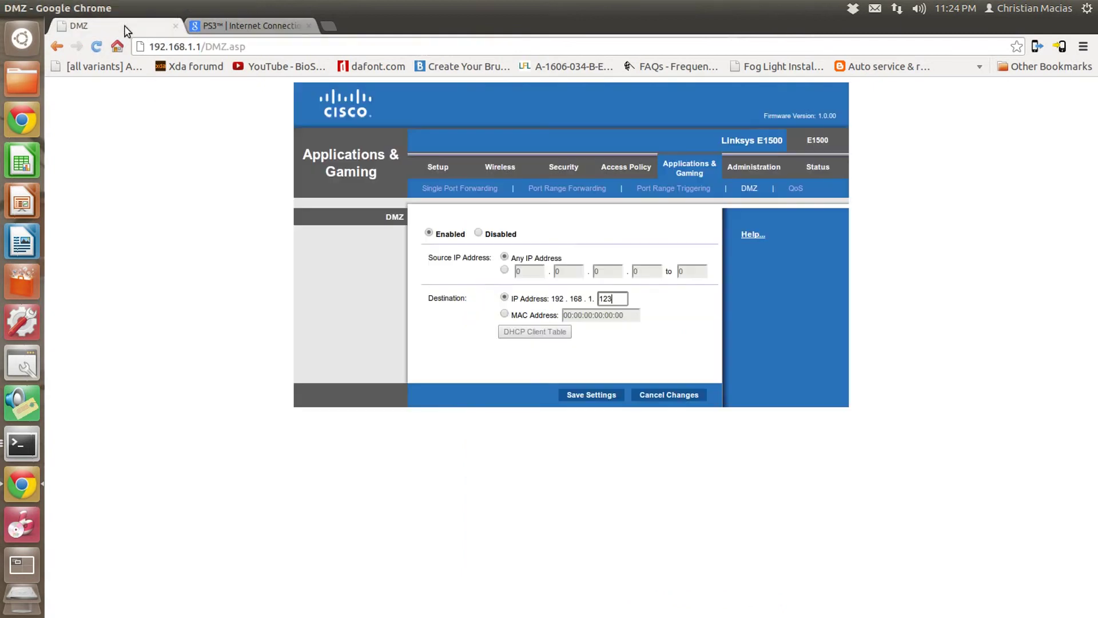
pyautogui.click(675, 188)
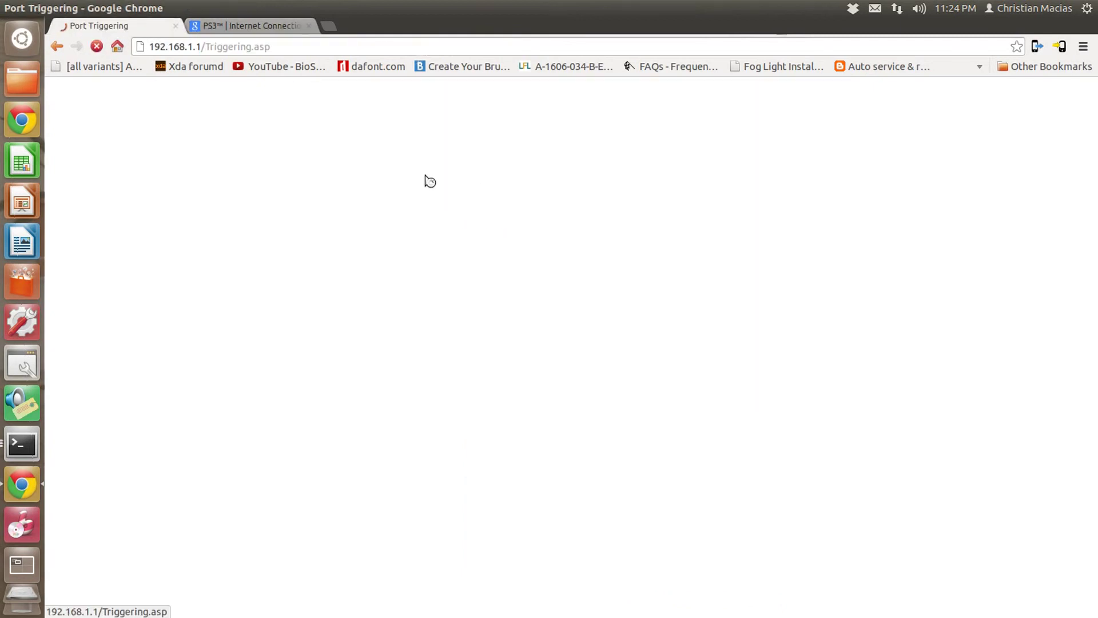
pyautogui.click(455, 189)
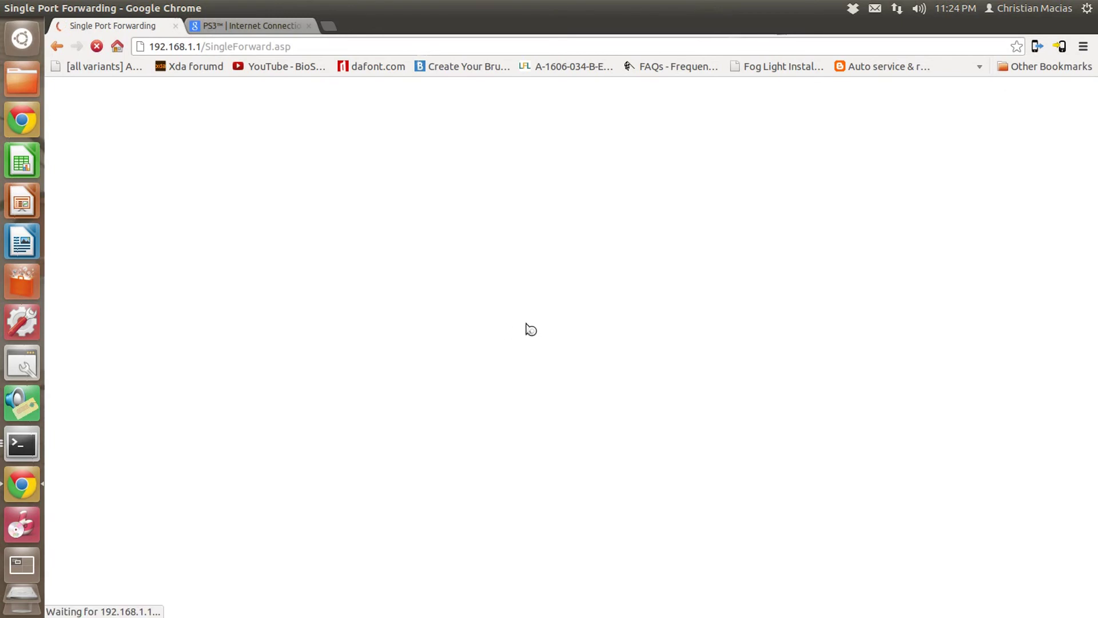
pyautogui.click(673, 189)
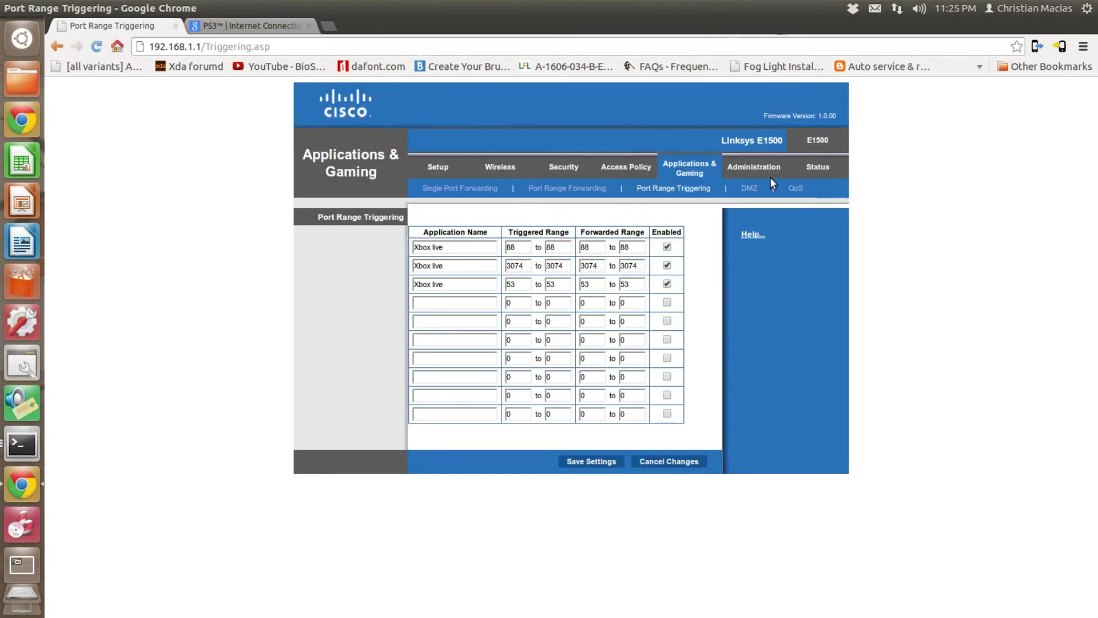
pyautogui.click(755, 168)
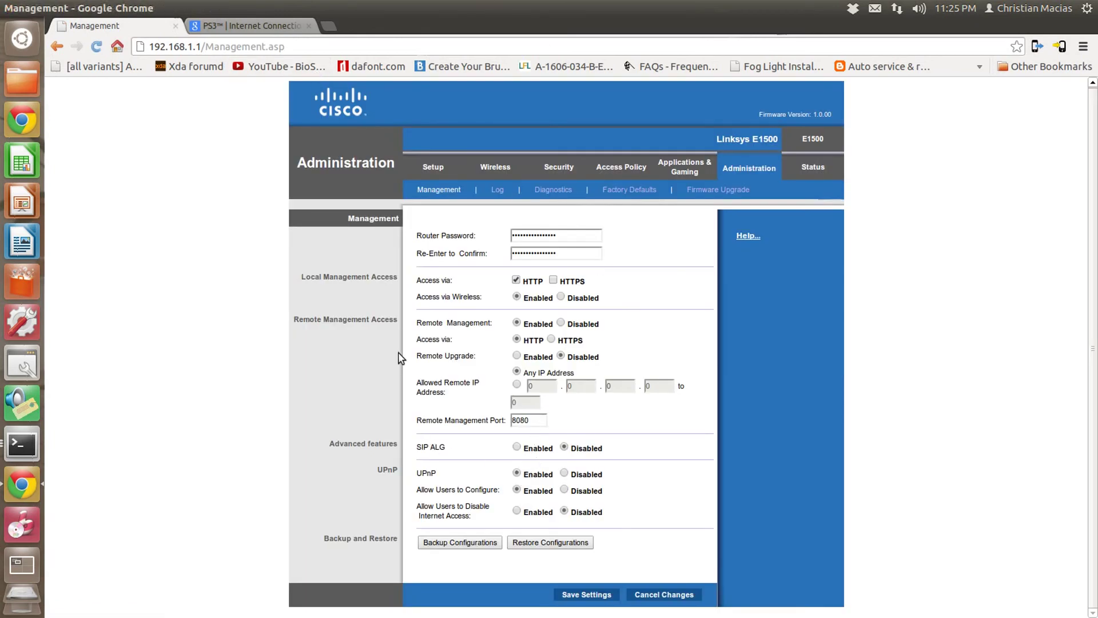
pyautogui.click(674, 166)
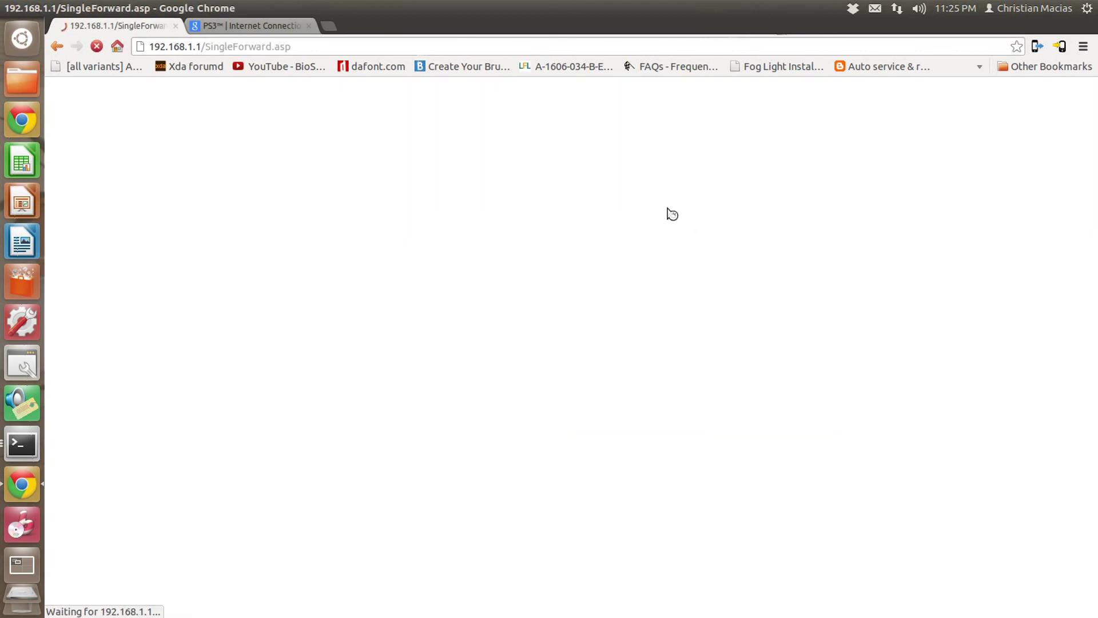
# Step: Return to DMZ and save the settings with destination 192.168.1.123
pyautogui.click(743, 191)
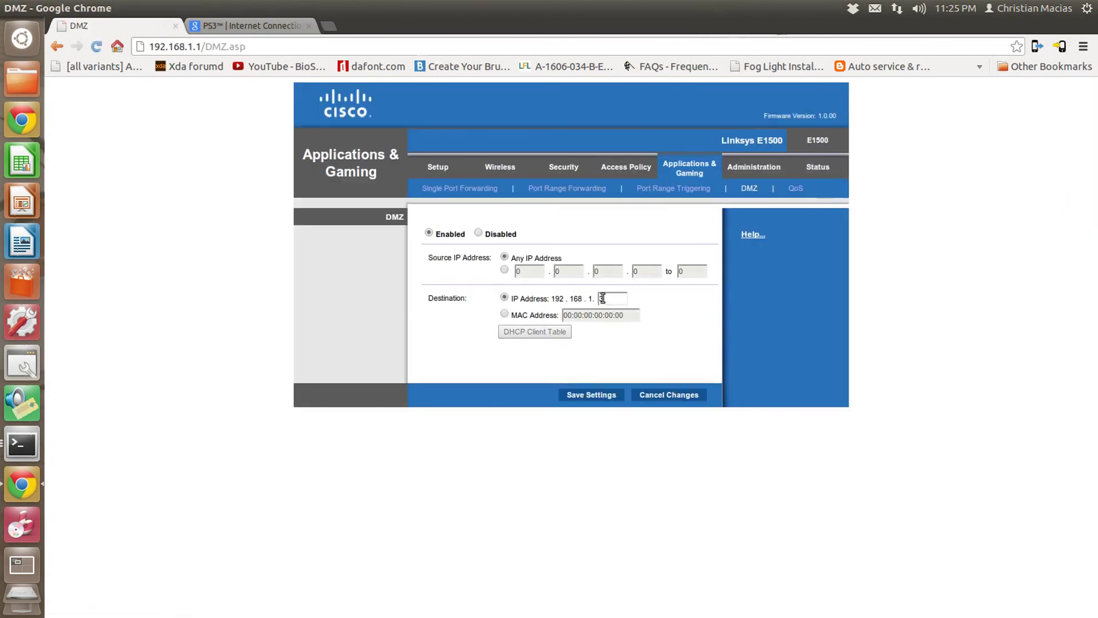
pyautogui.doubleClick(612, 299)
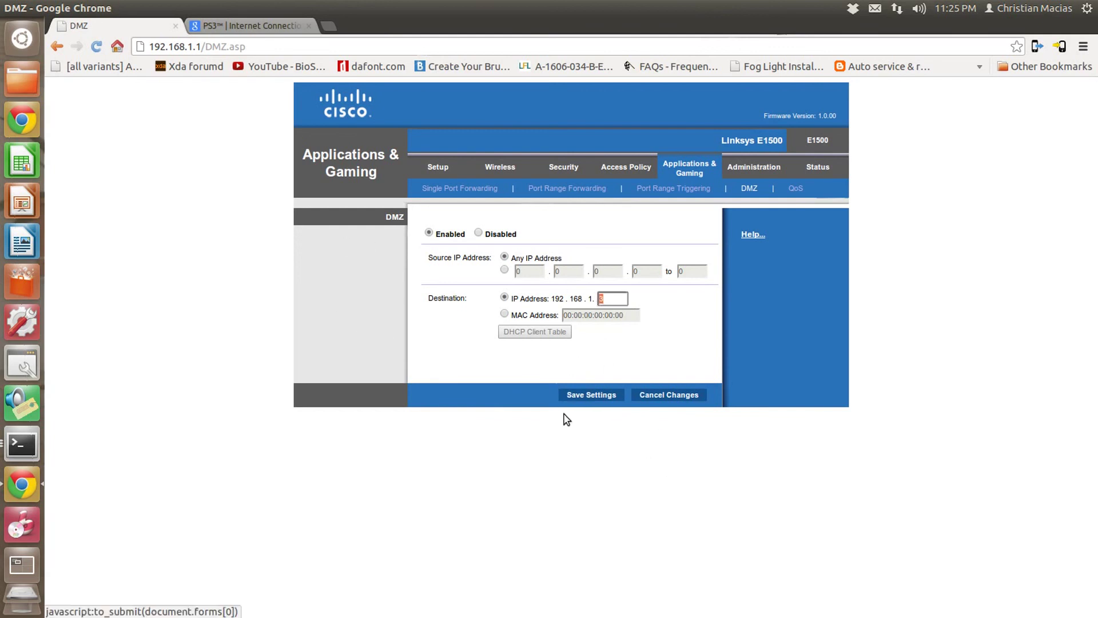
pyautogui.click(595, 394)
pyautogui.hotkey('ctrl', 'alt', 'Left')
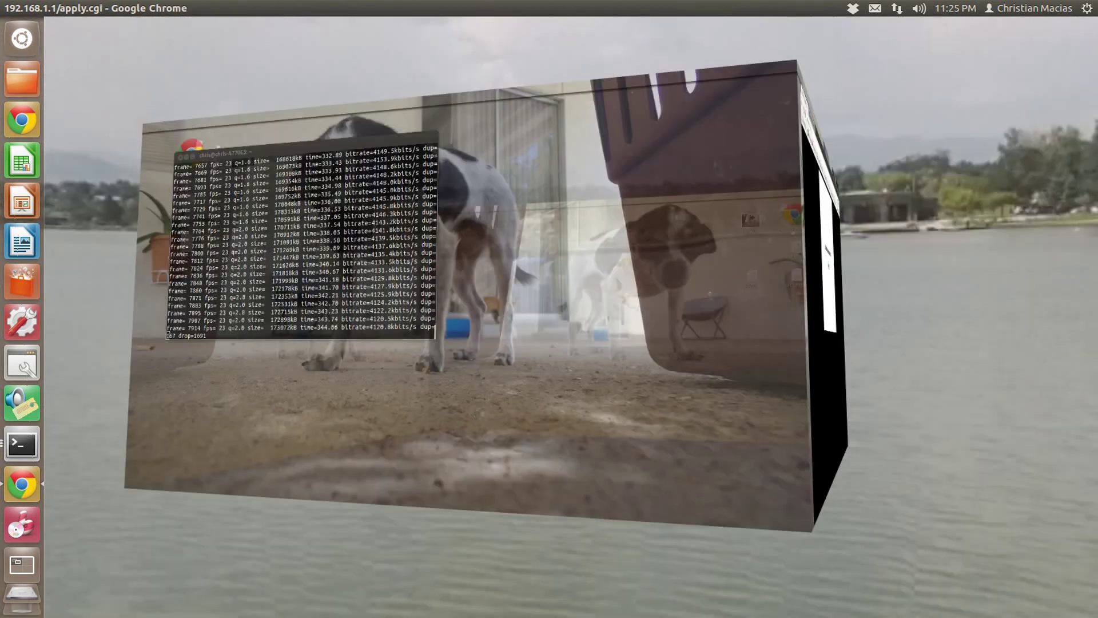